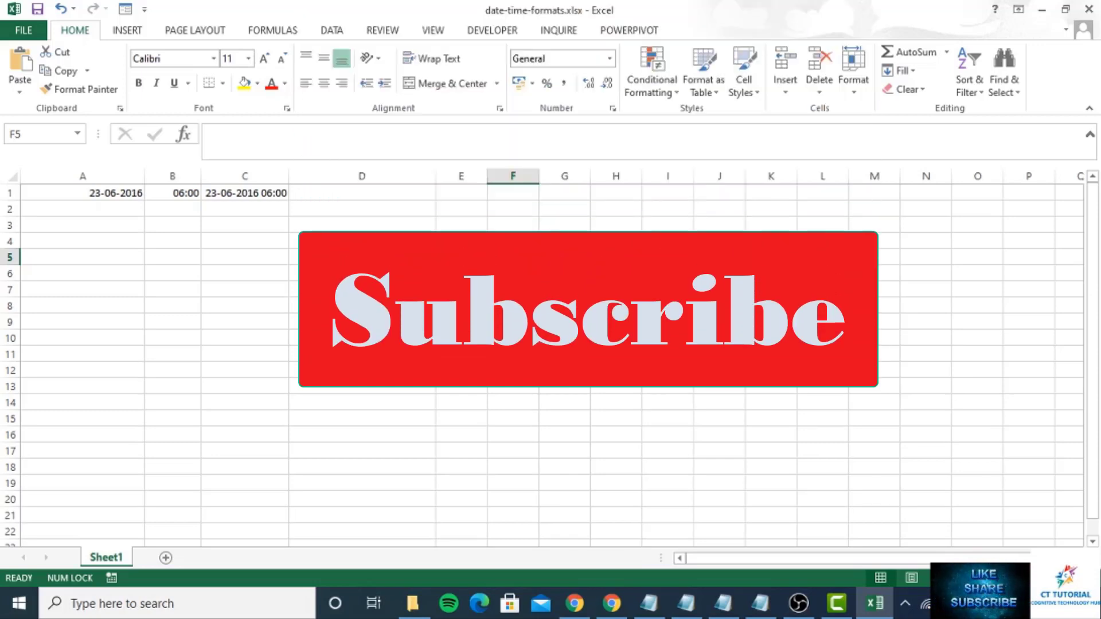
- Inspect the number format settings of the date in cell A1 and leave them unchanged
click(86, 194)
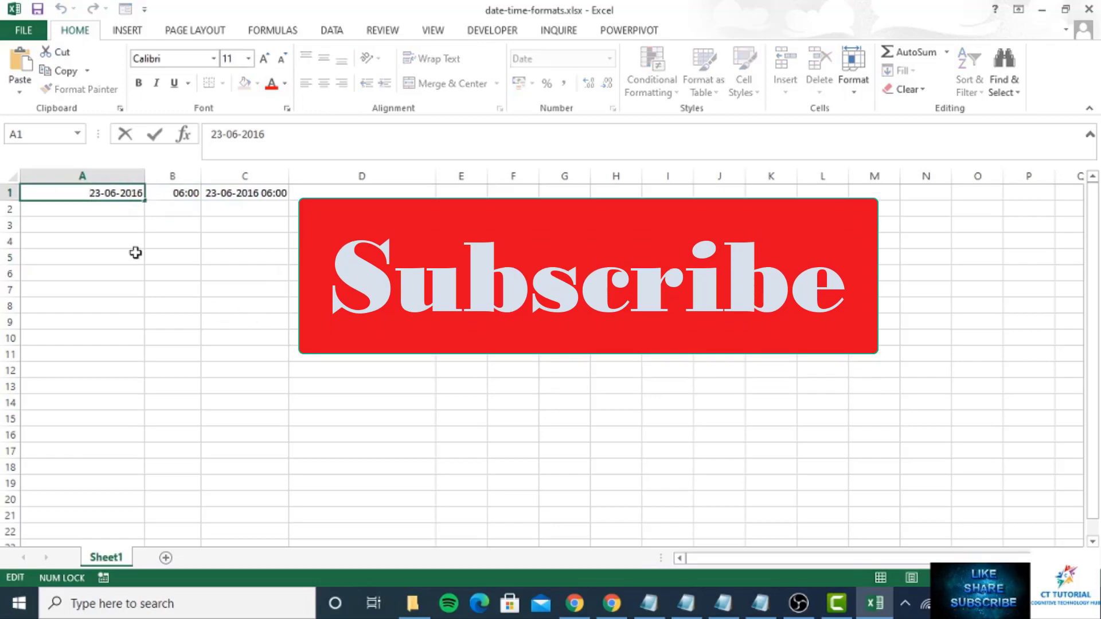
click(123, 241)
click(110, 192)
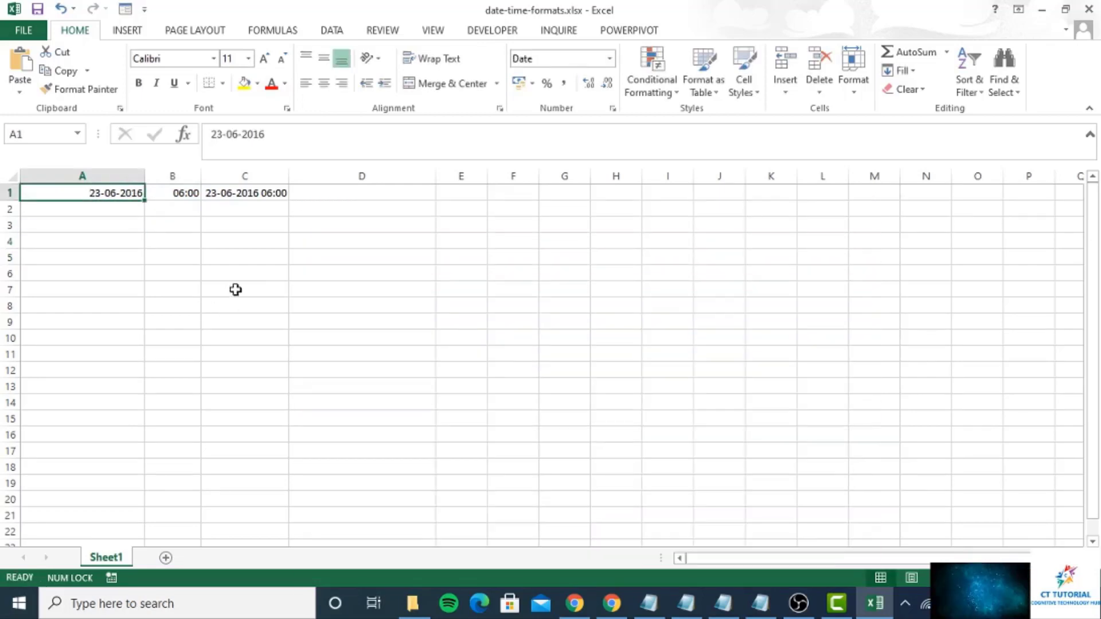
key(ctrl+1)
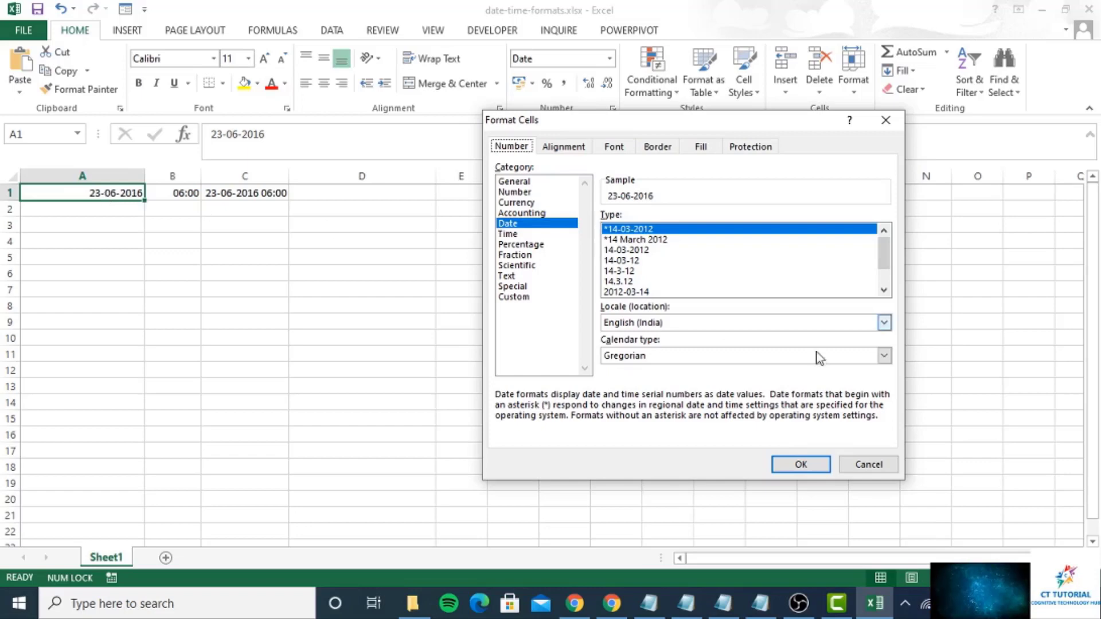
click(886, 464)
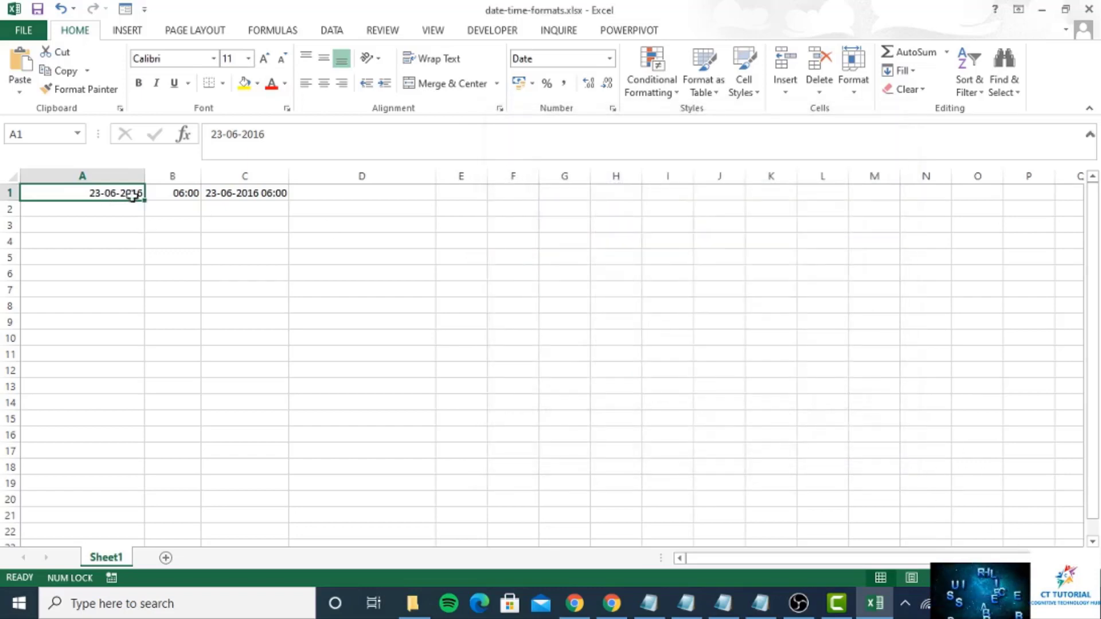
- Review the date types, locale choices and calendar type choices in cell A1's format settings
right_click(114, 193)
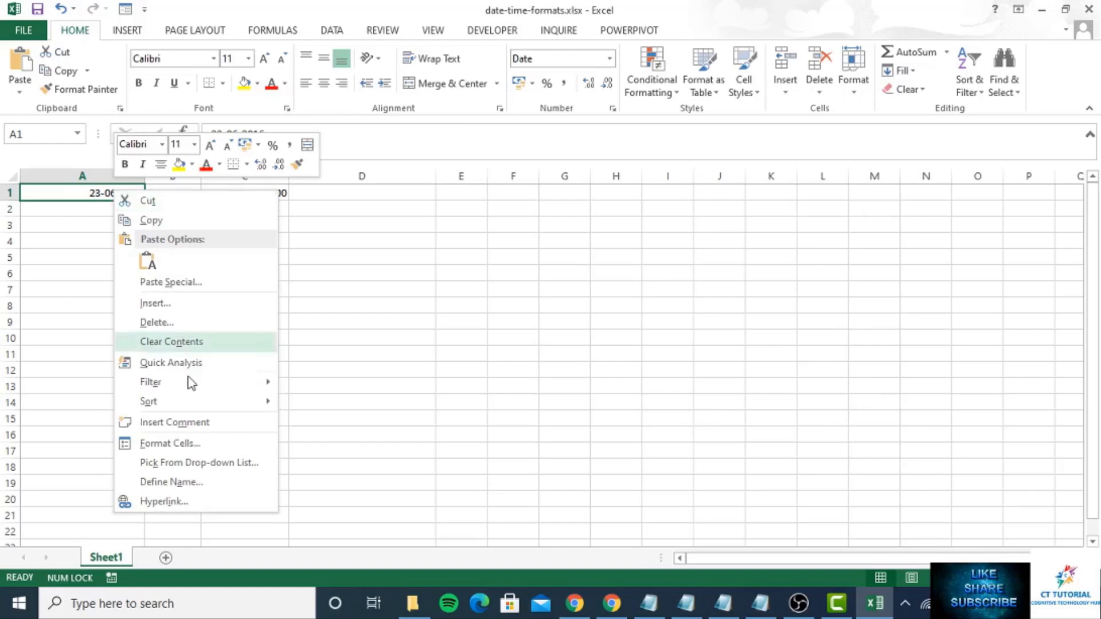
click(181, 445)
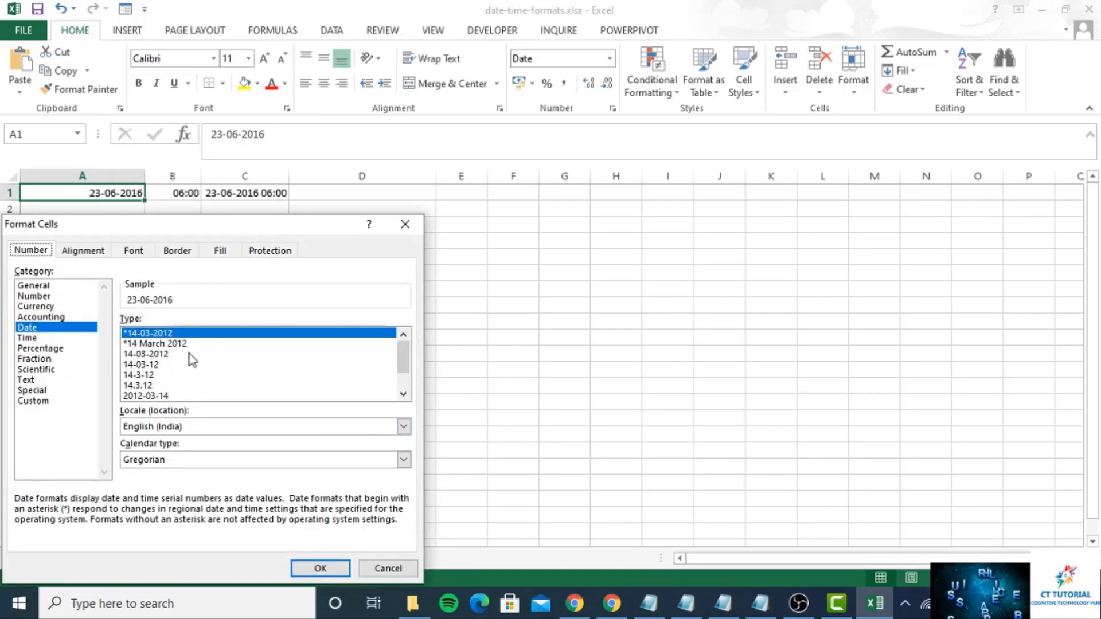
click(189, 431)
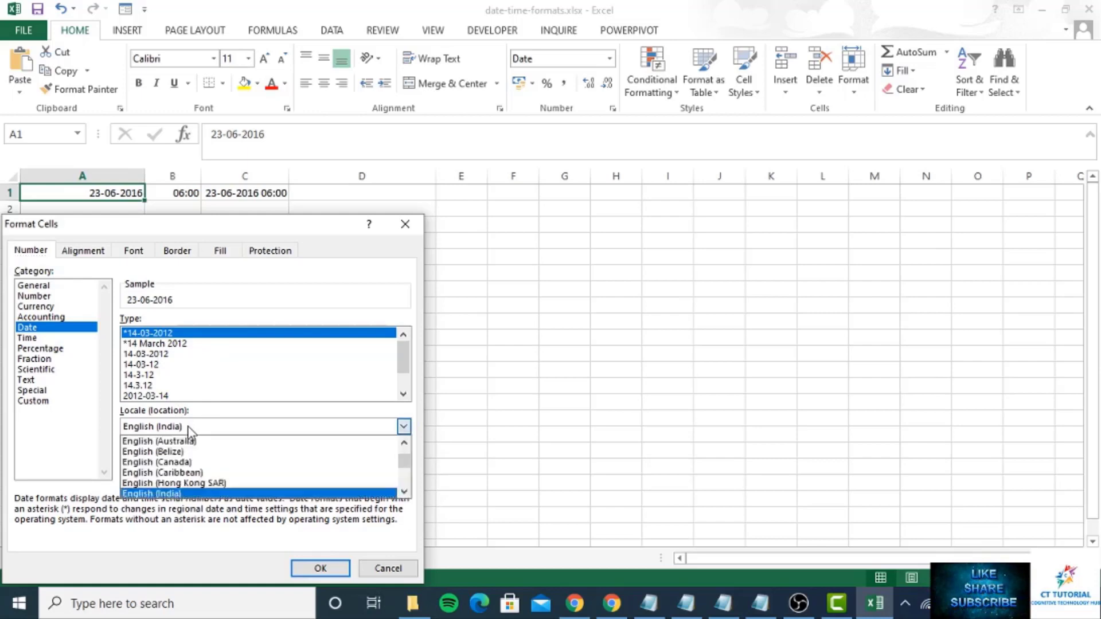
click(186, 430)
click(186, 430)
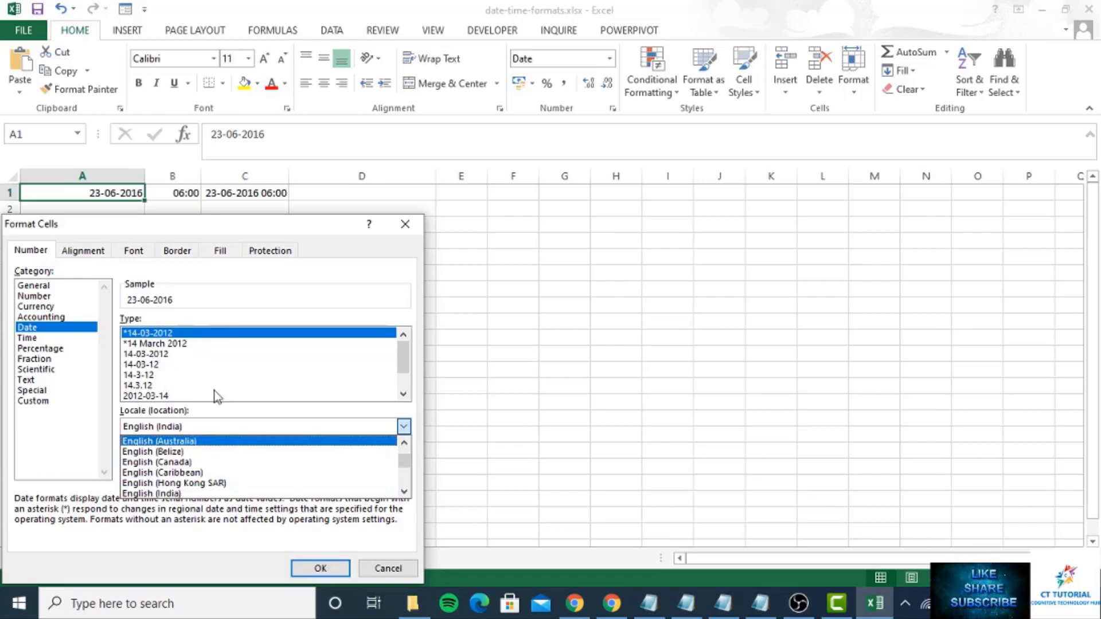
click(229, 395)
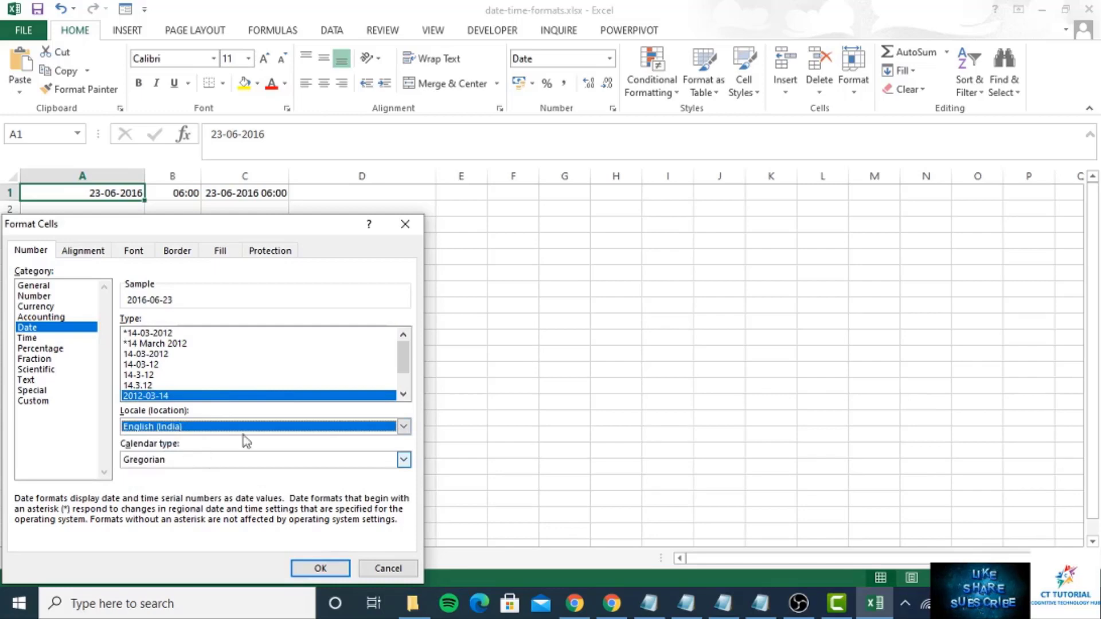
click(184, 461)
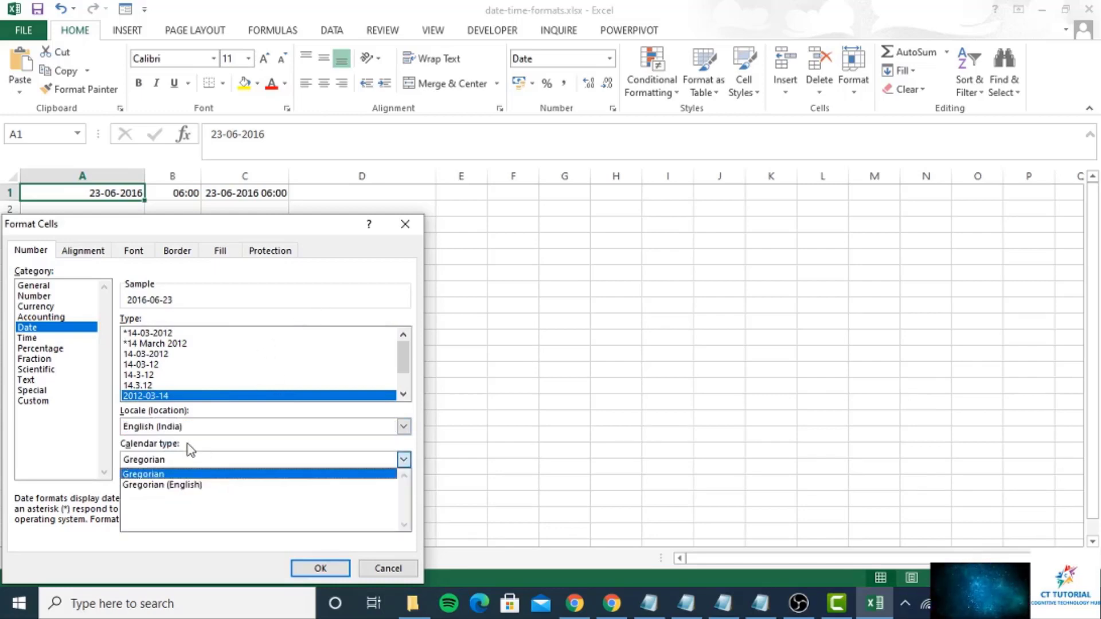
- Format the date in cell A1 with the long date type "Wednesday, 14 March, 2012"
click(224, 354)
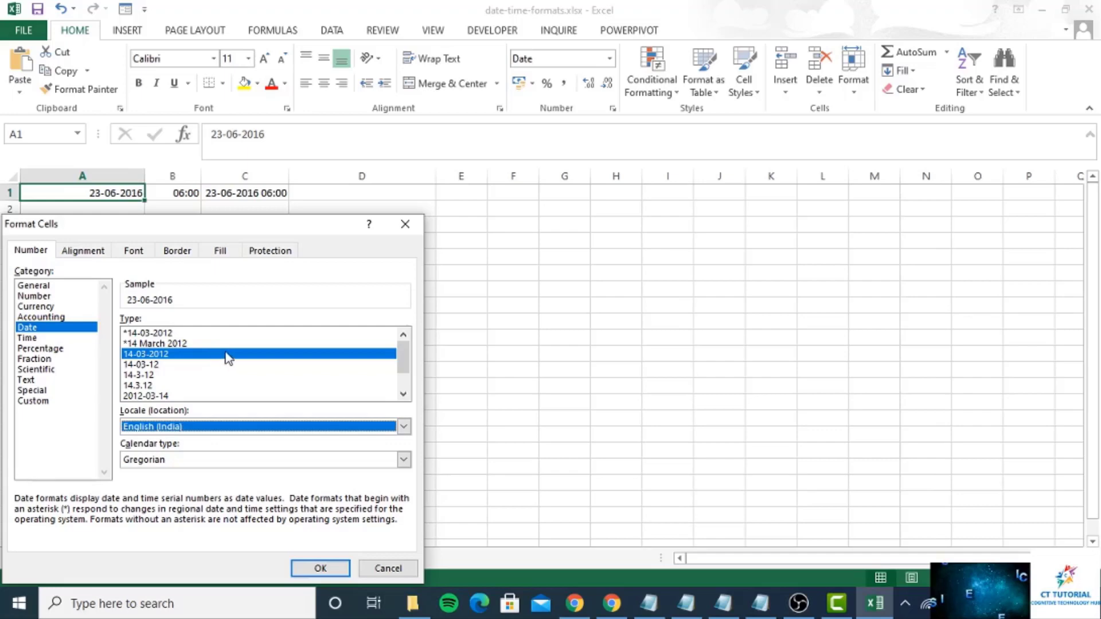
click(403, 394)
double_click(403, 394)
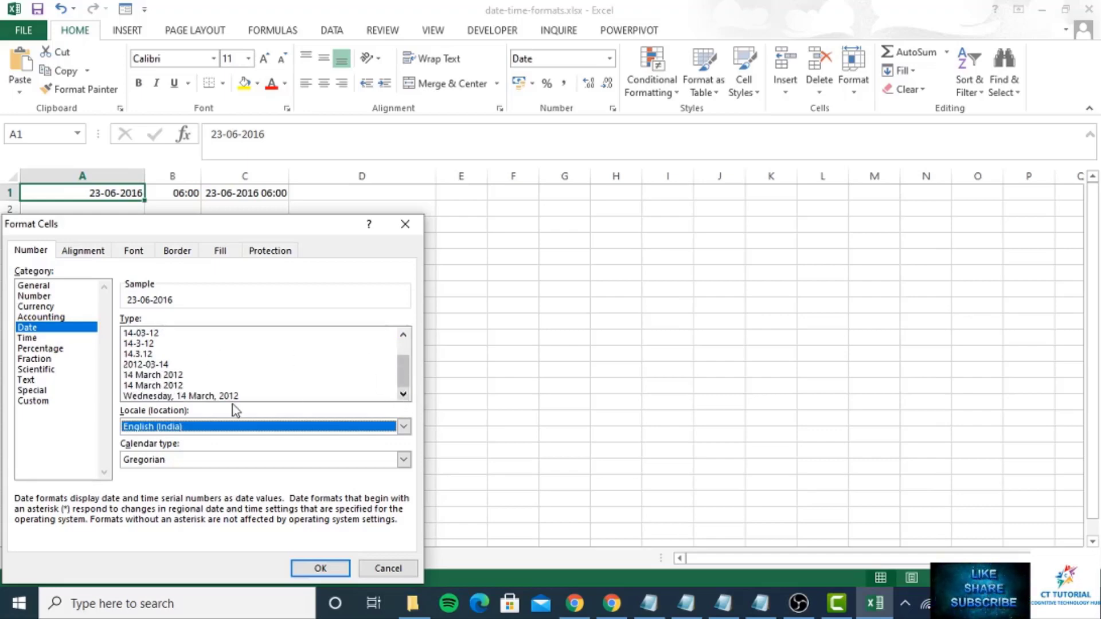
click(191, 396)
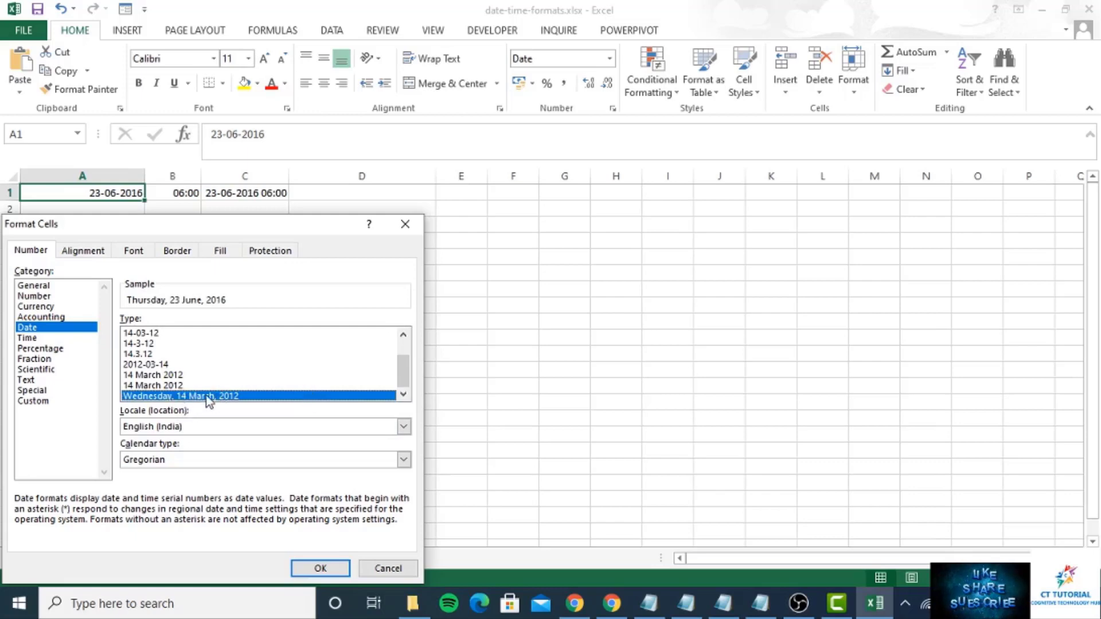
click(320, 569)
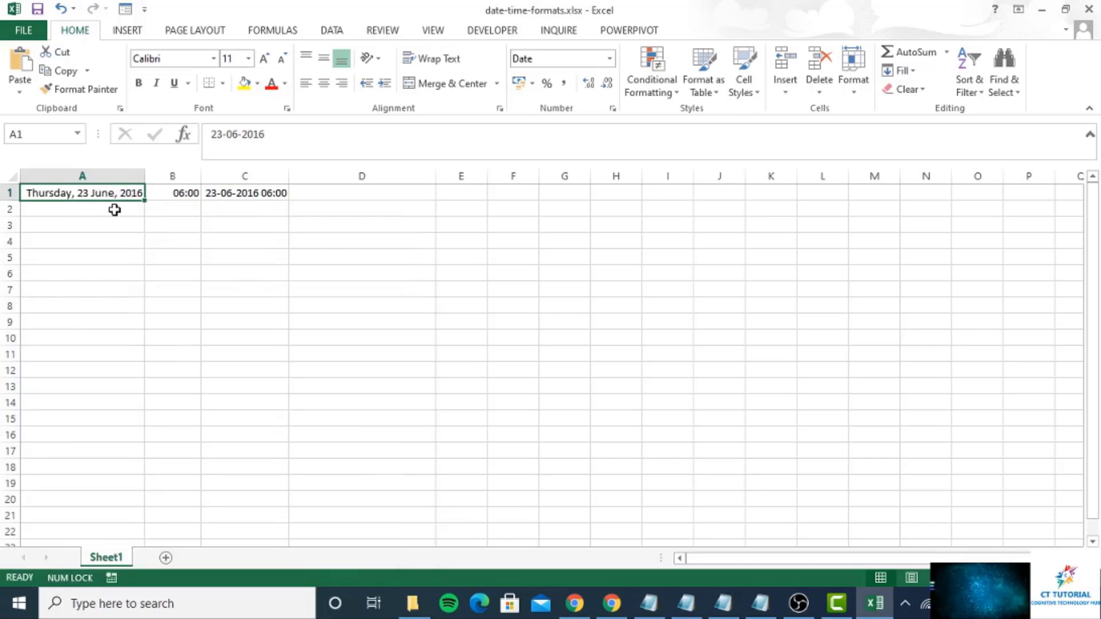
- Apply the custom number format dd-mmm-yyyy to the date in cell A1
key(ctrl+1)
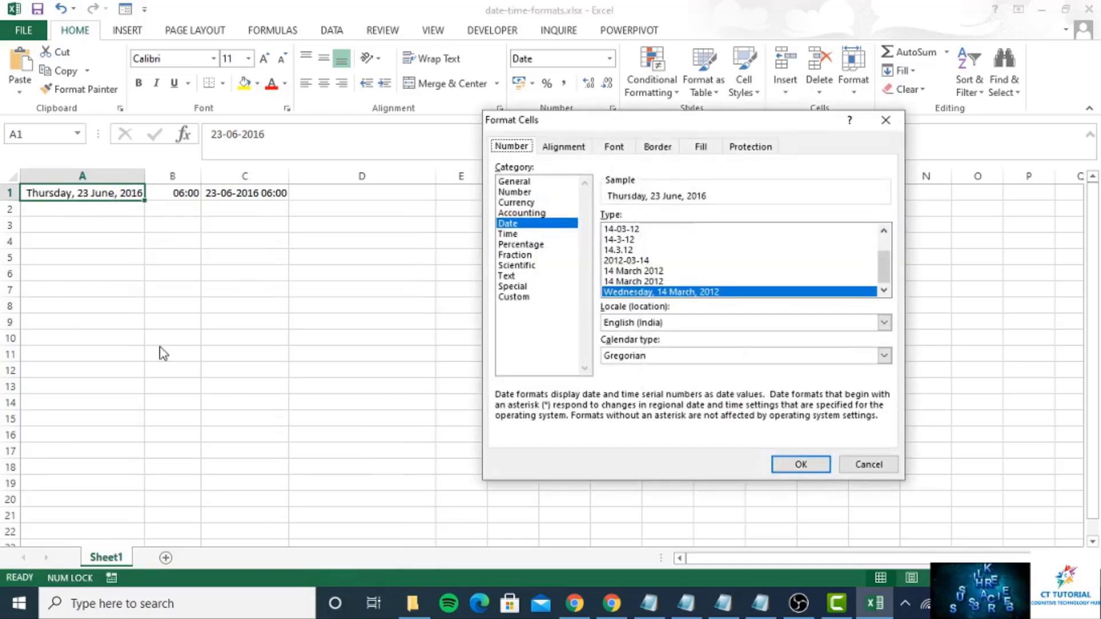
click(524, 182)
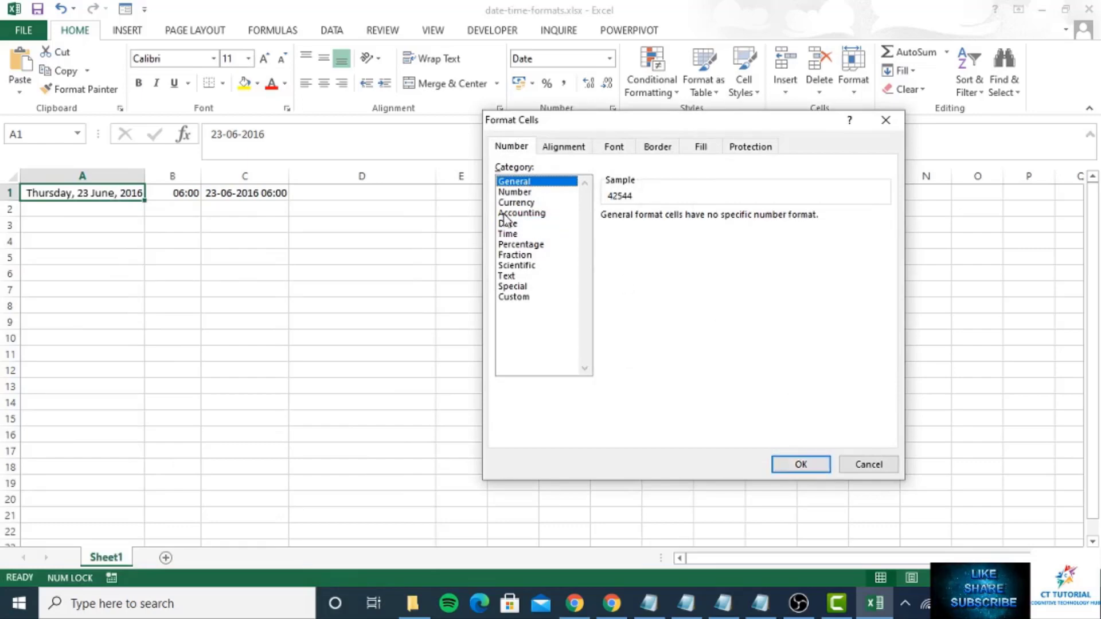
click(518, 298)
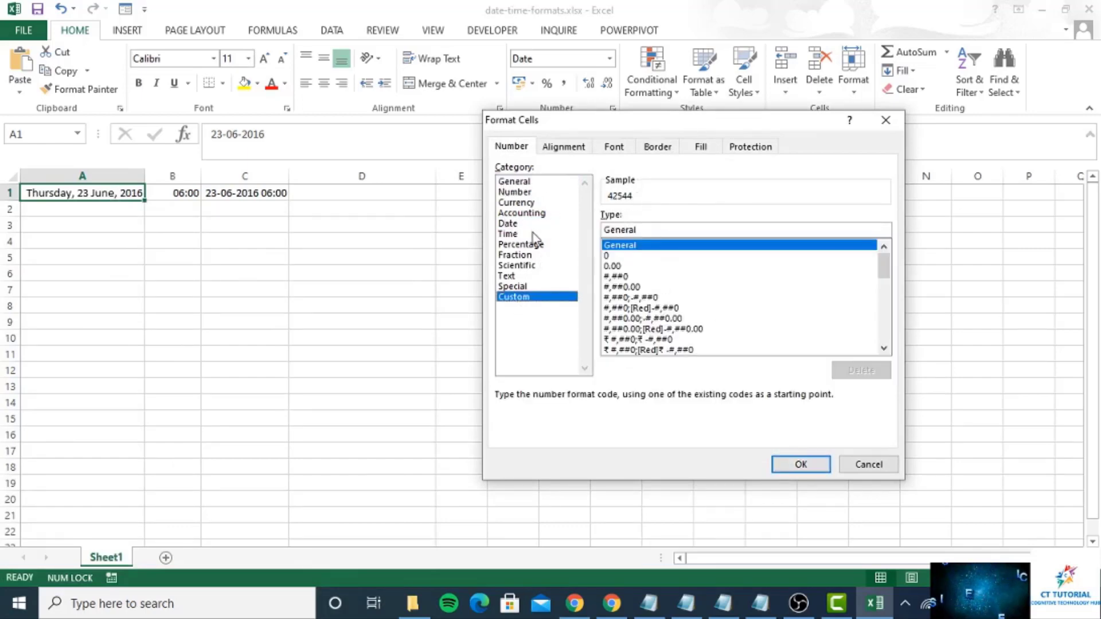
click(507, 223)
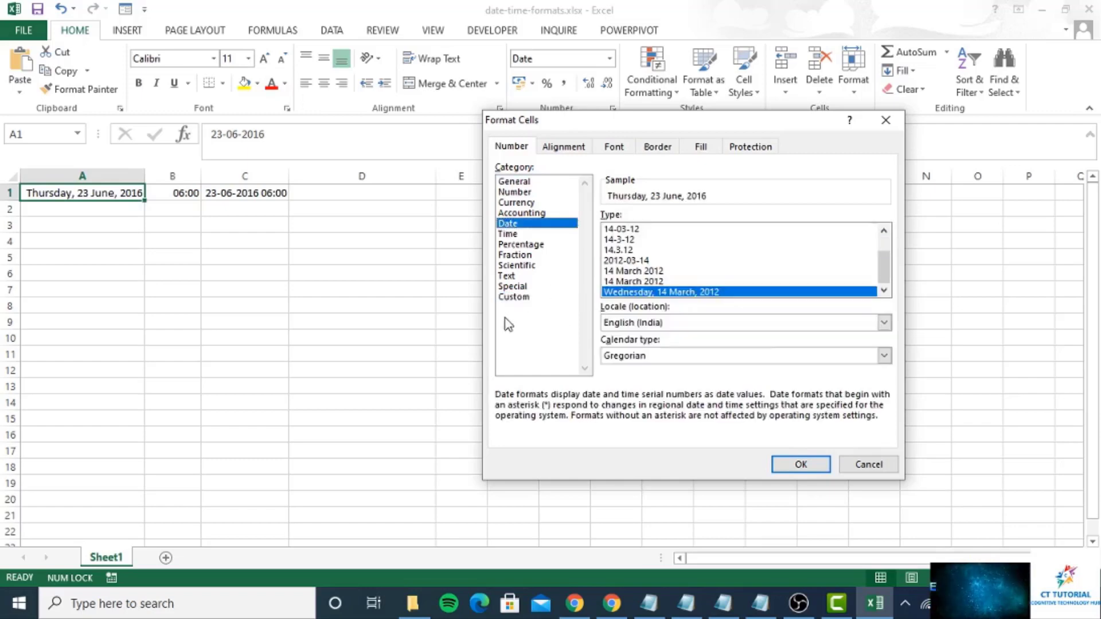
click(518, 298)
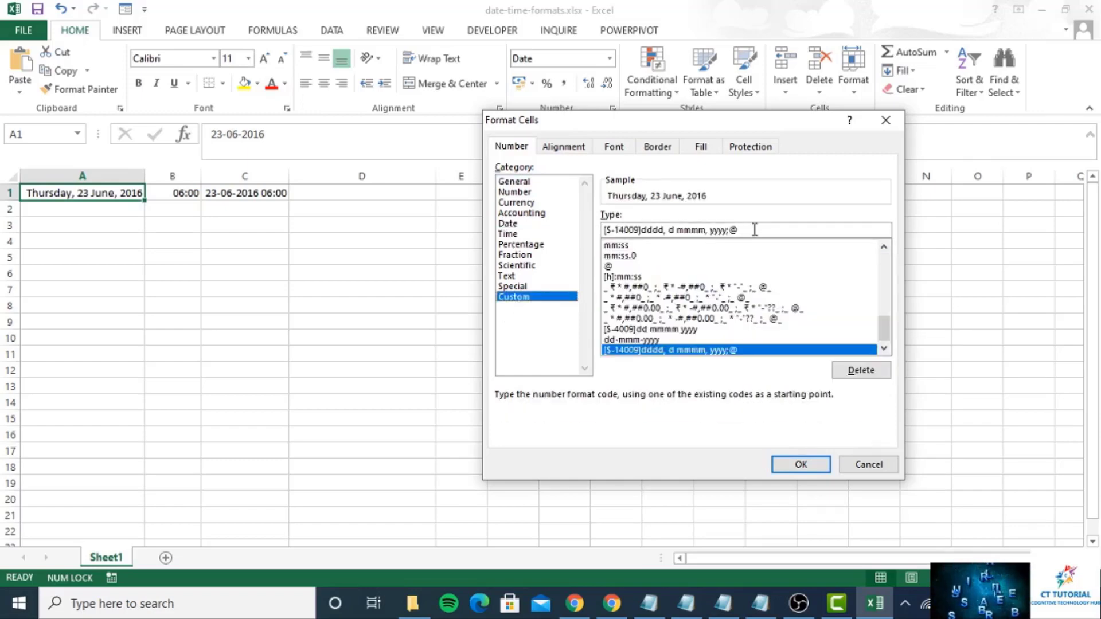
double_click(758, 229)
drag(758, 228, 604, 229)
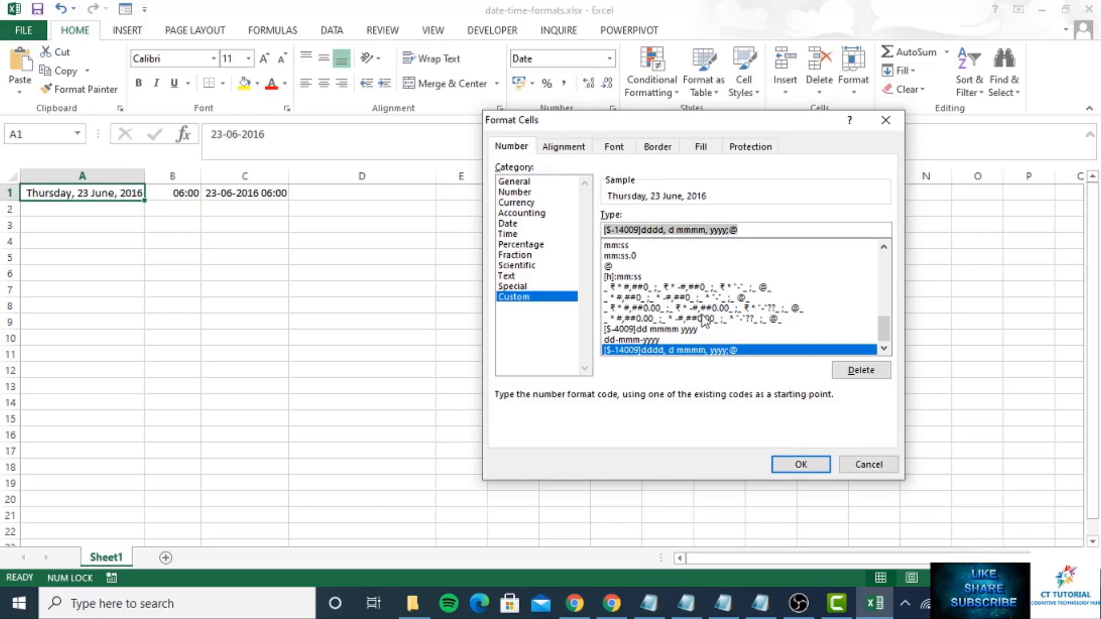
text(dd-)
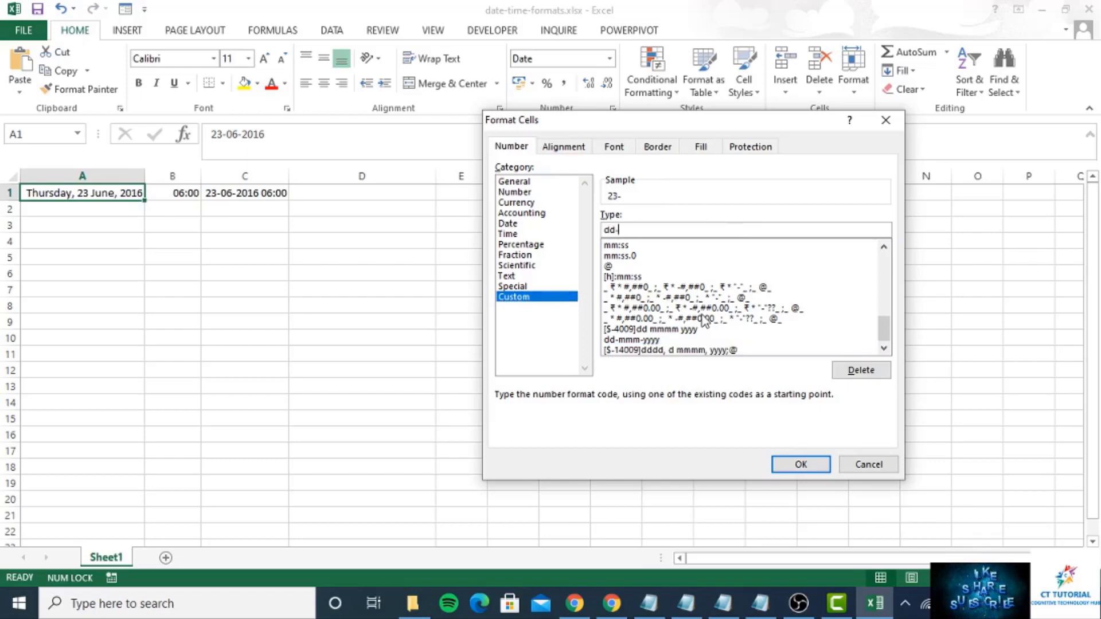
text(mmm)
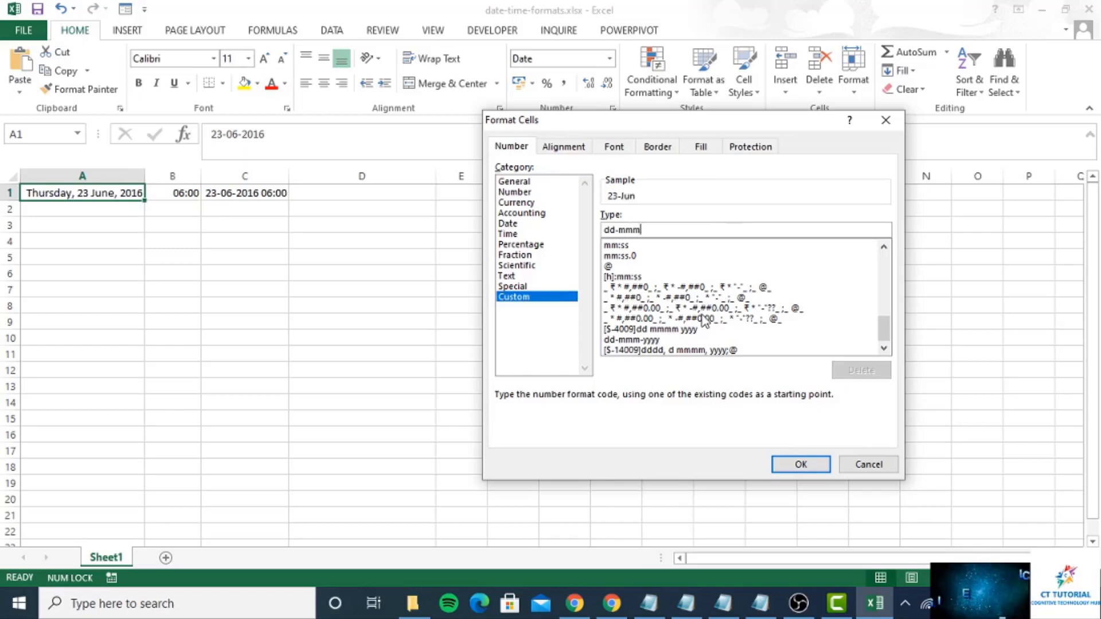
text(-yy)
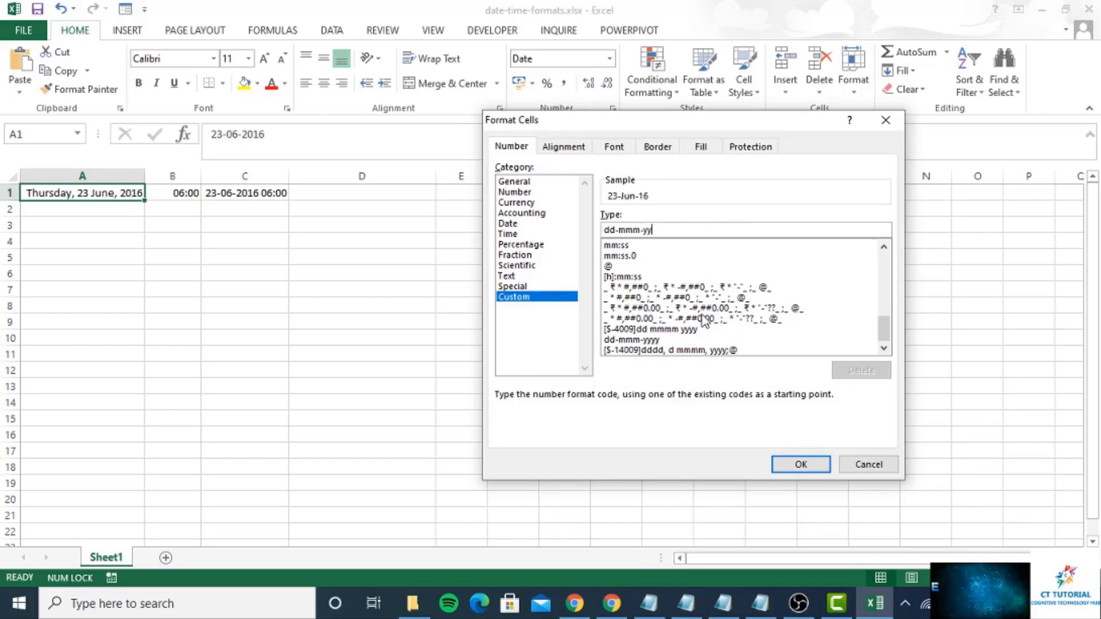
text(yy)
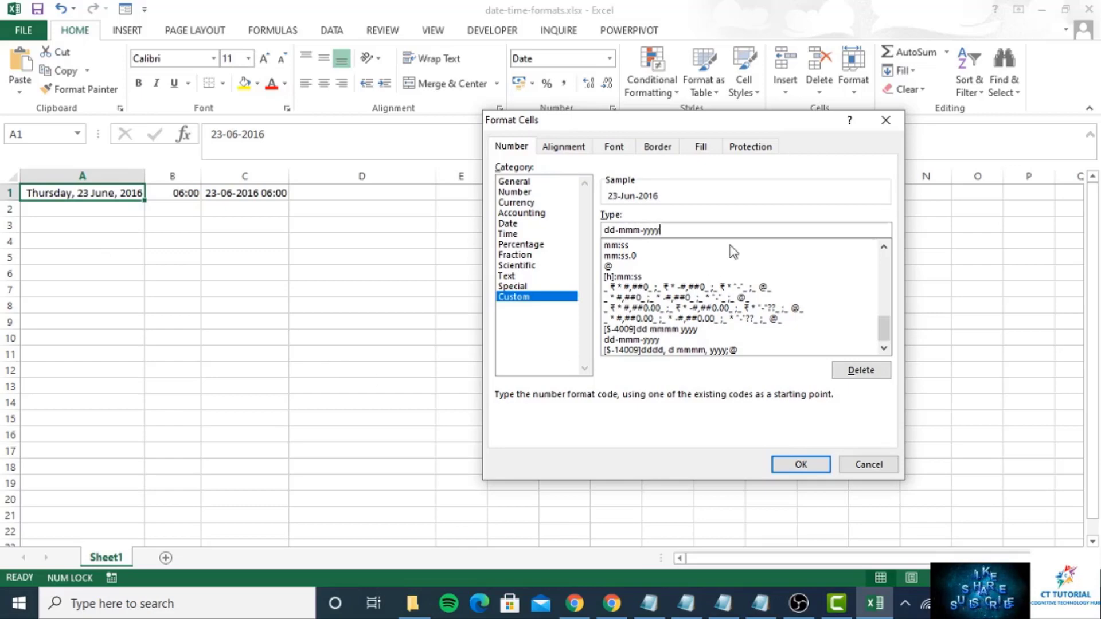
click(809, 465)
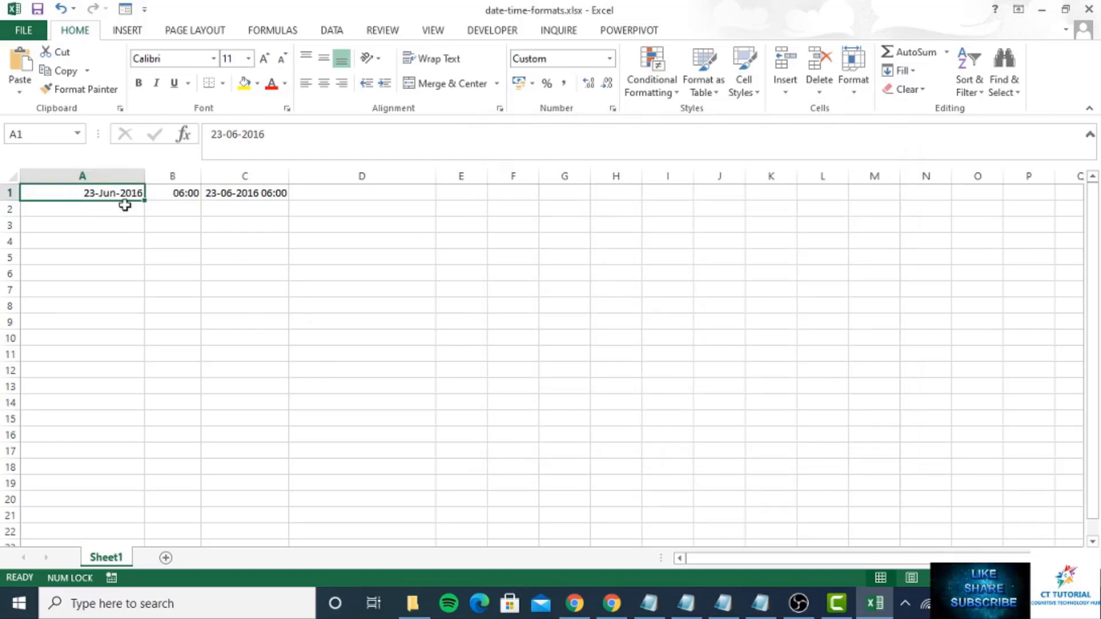
- Format the date and time in cell C1 as a date only, using the type 14-03-2012
click(179, 194)
click(361, 302)
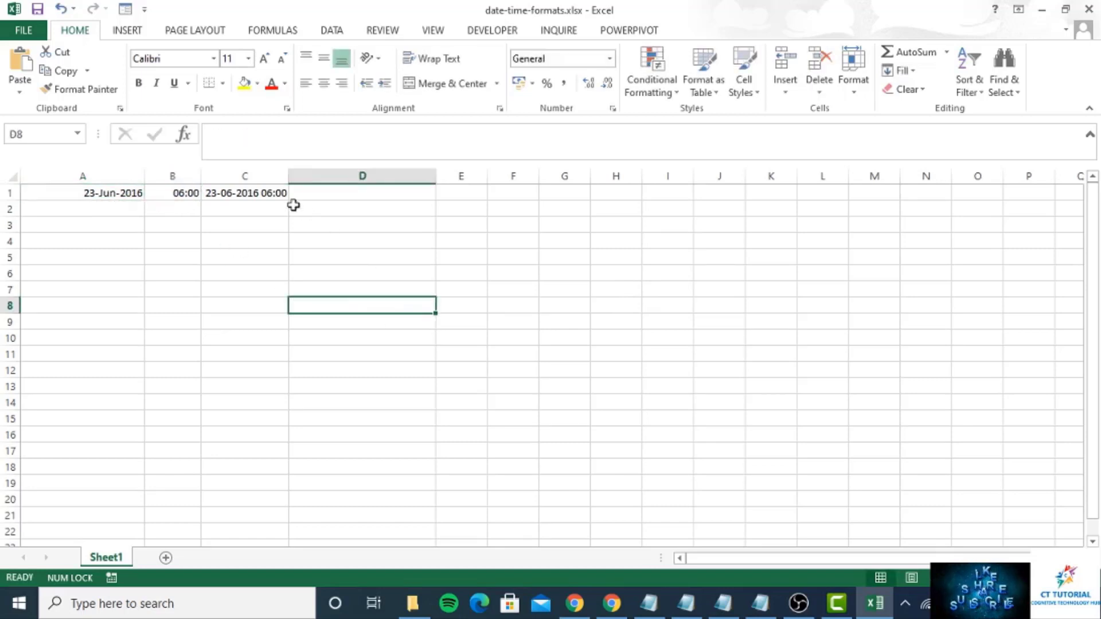
click(239, 193)
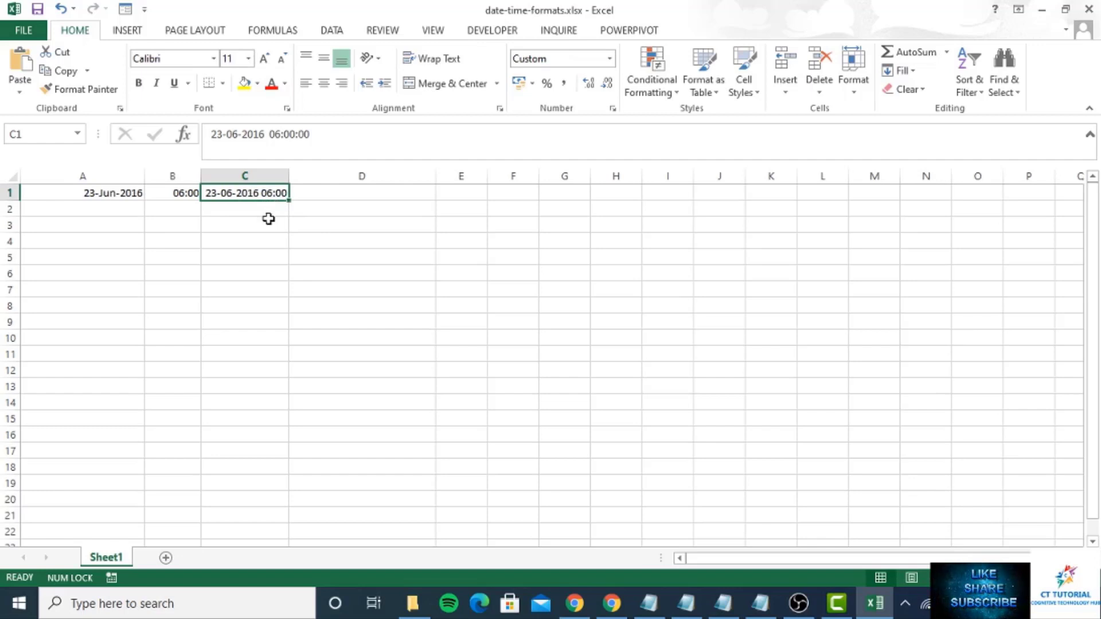
right_click(260, 193)
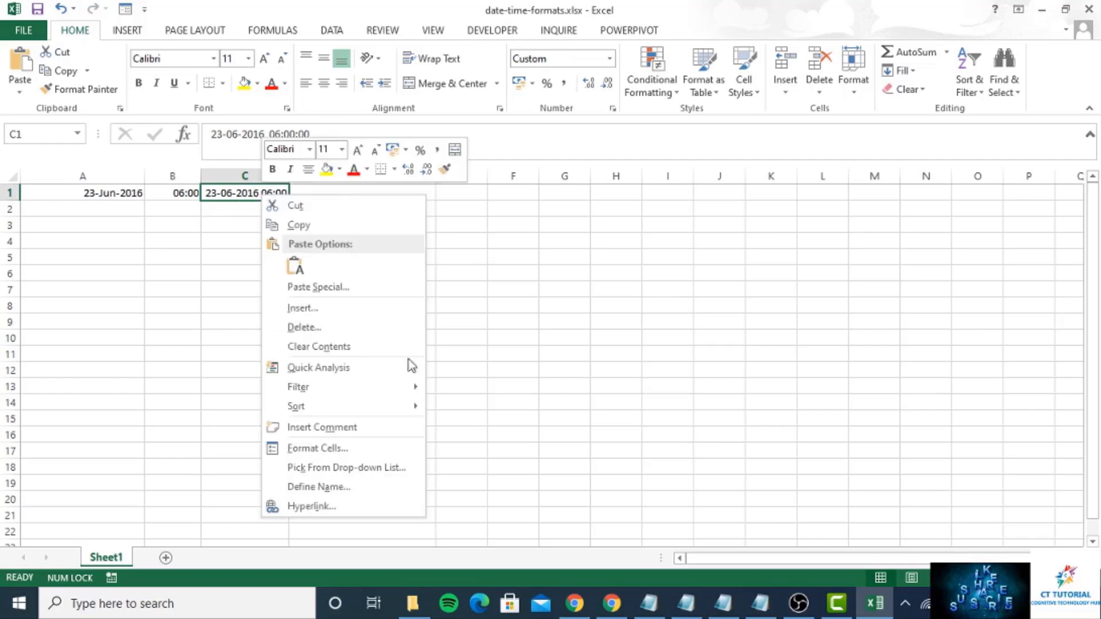
click(331, 449)
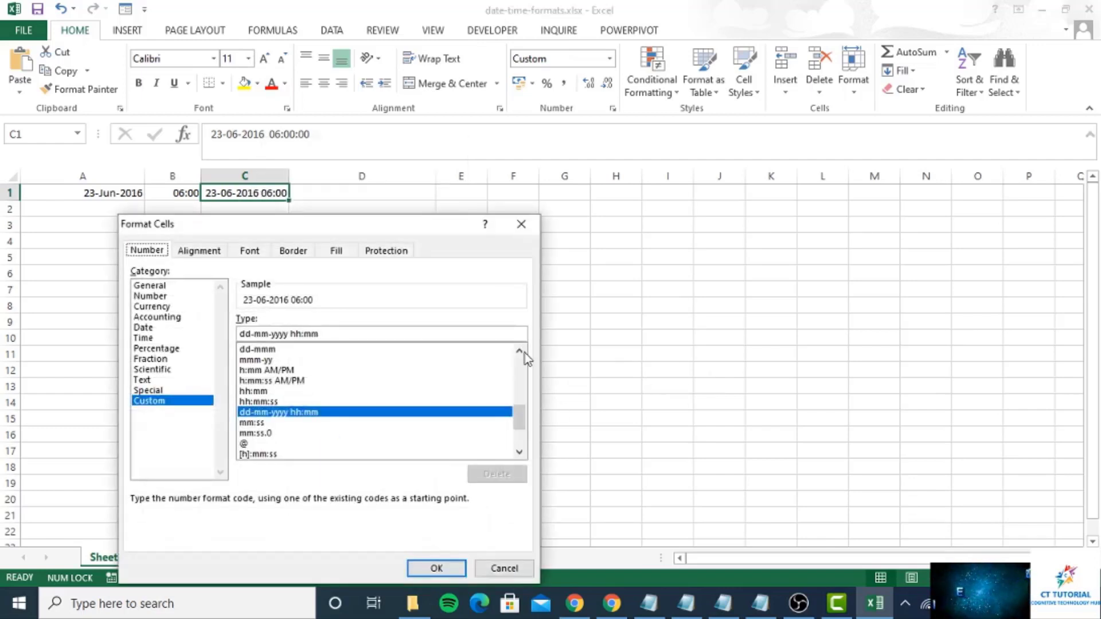
click(148, 329)
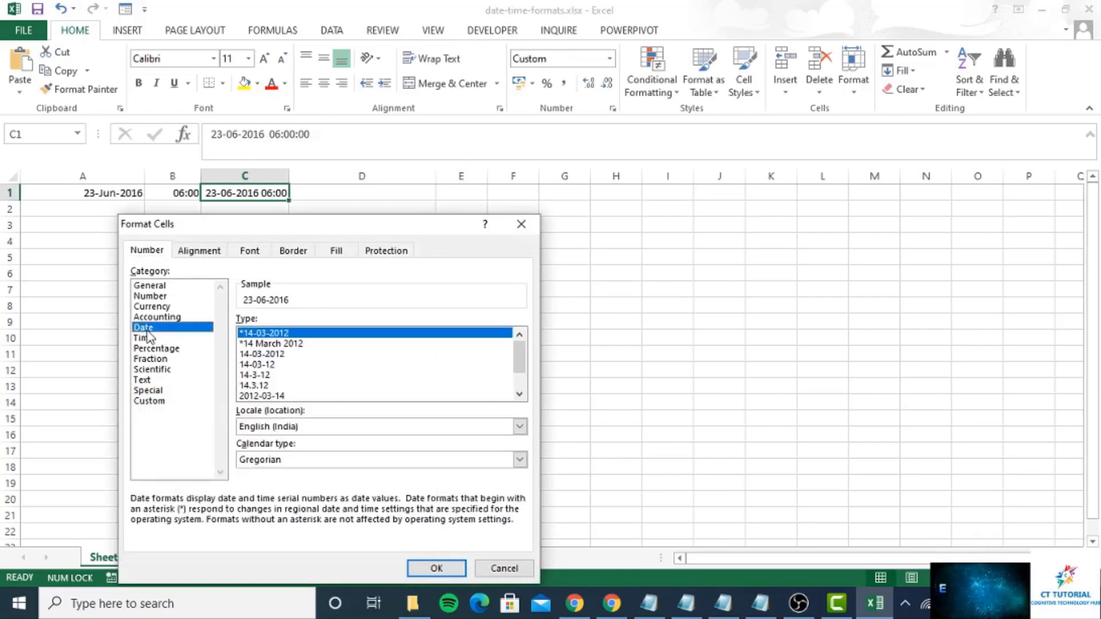
click(265, 353)
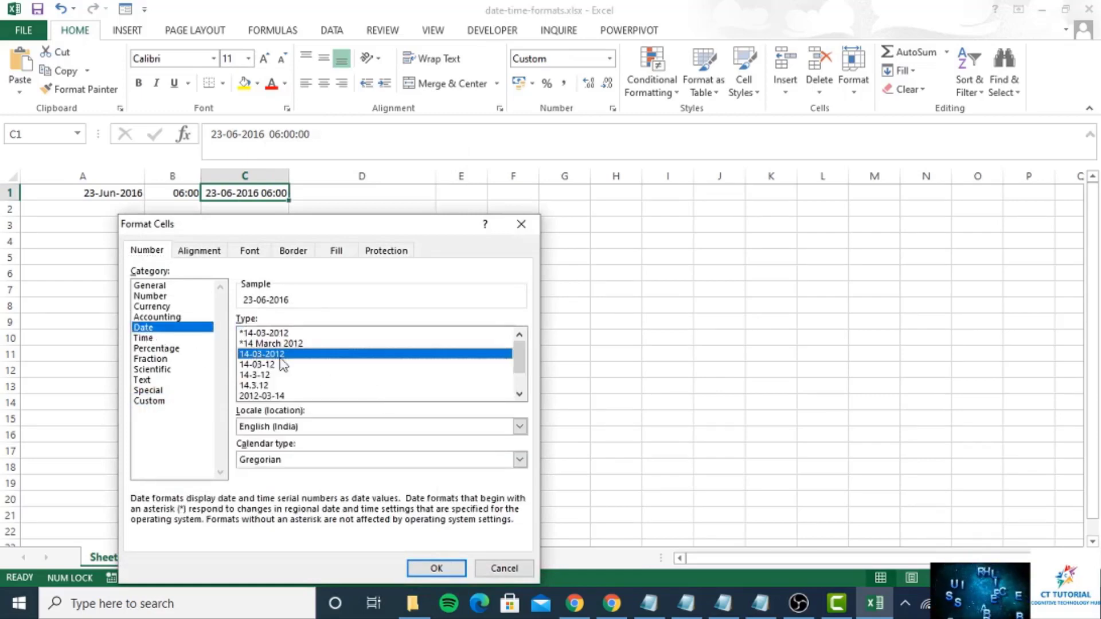
click(431, 569)
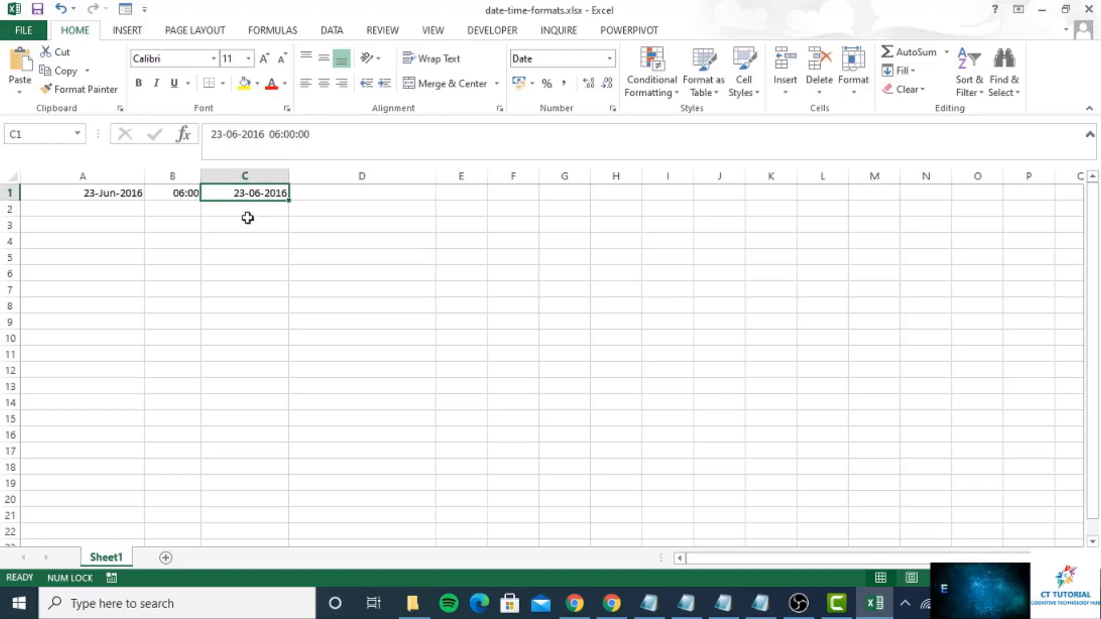
click(180, 199)
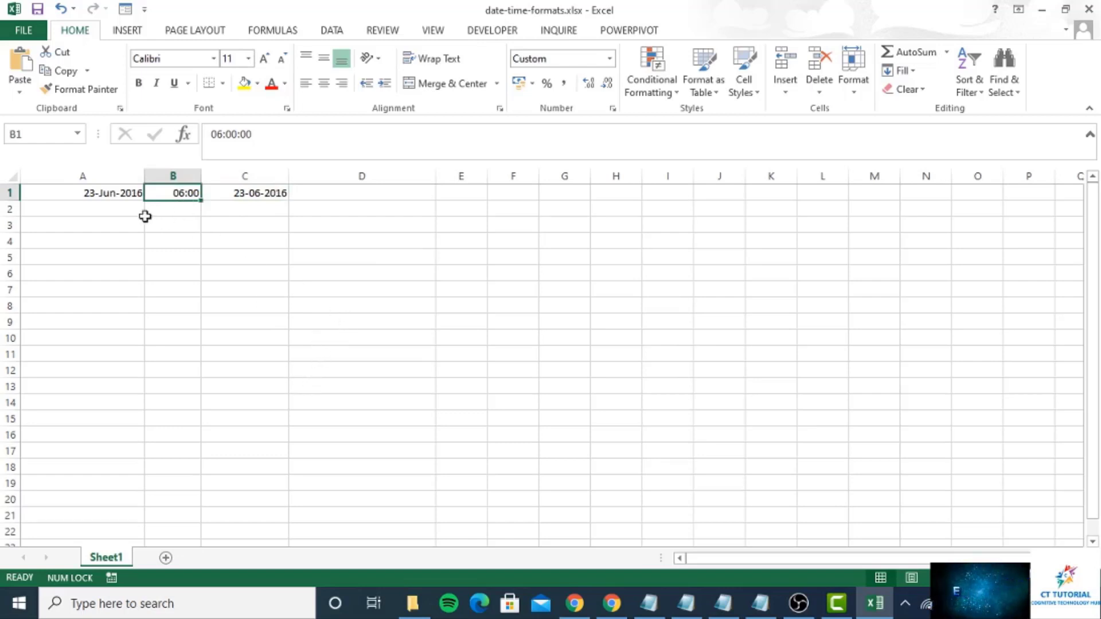
double_click(98, 194)
drag(101, 194, 261, 198)
click(247, 289)
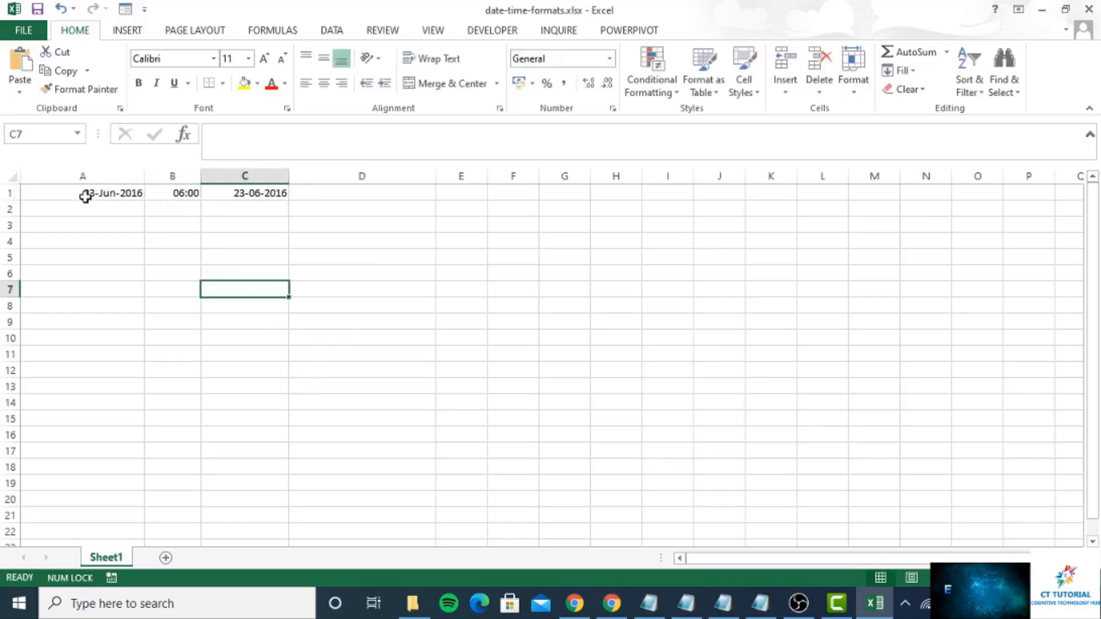
double_click(83, 192)
drag(84, 192, 246, 194)
click(243, 245)
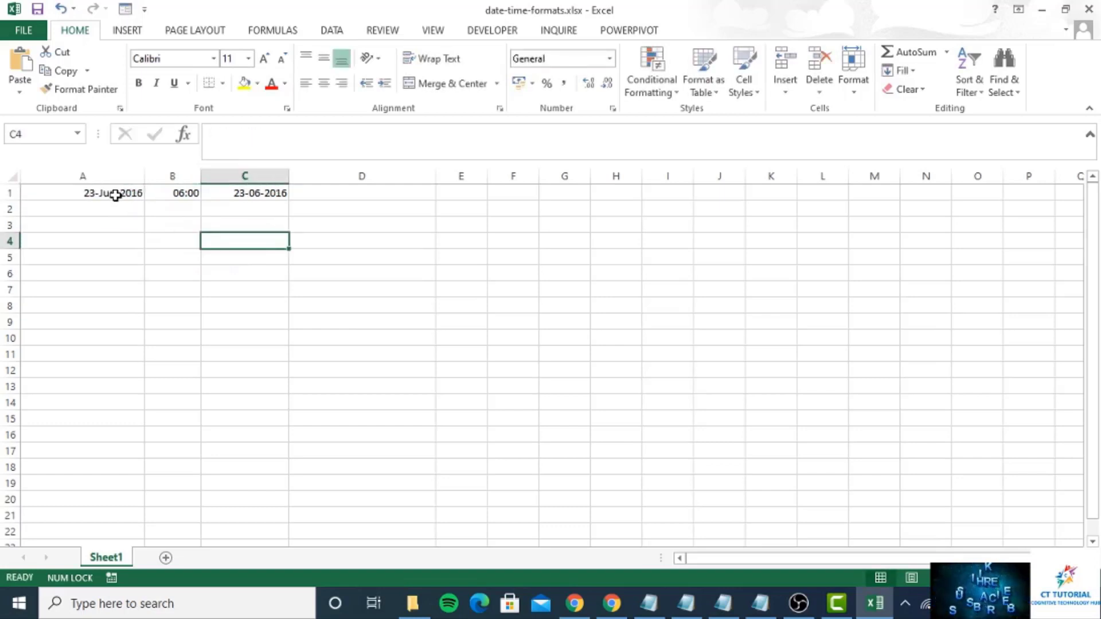
- Display the dates and time in cells A1:C1 as plain numbers with one decimal place
drag(115, 193, 256, 195)
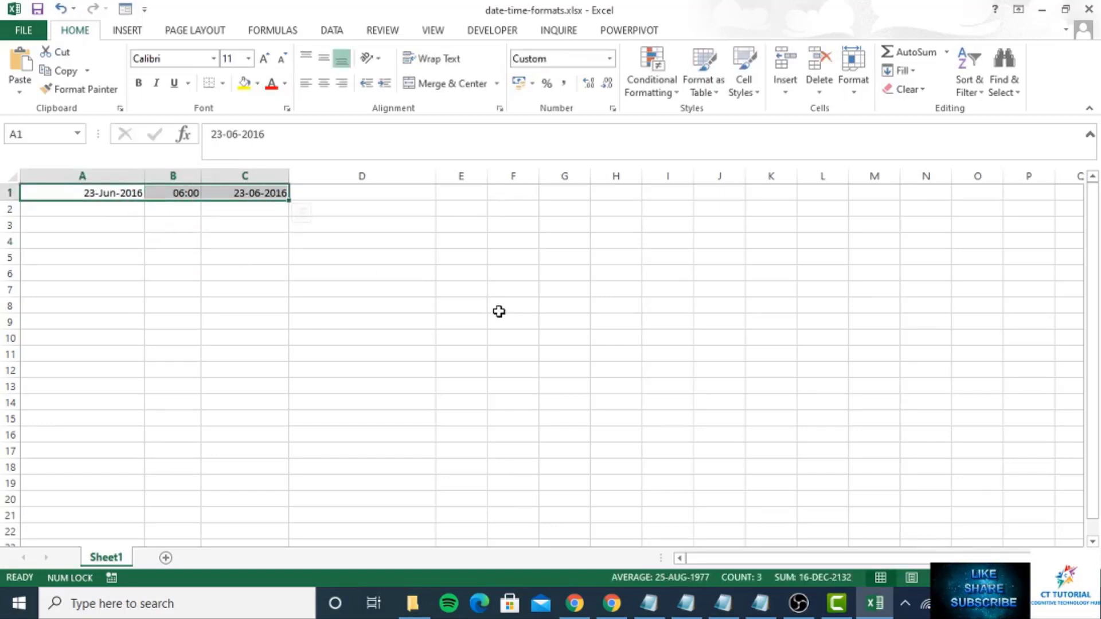
click(610, 64)
click(581, 83)
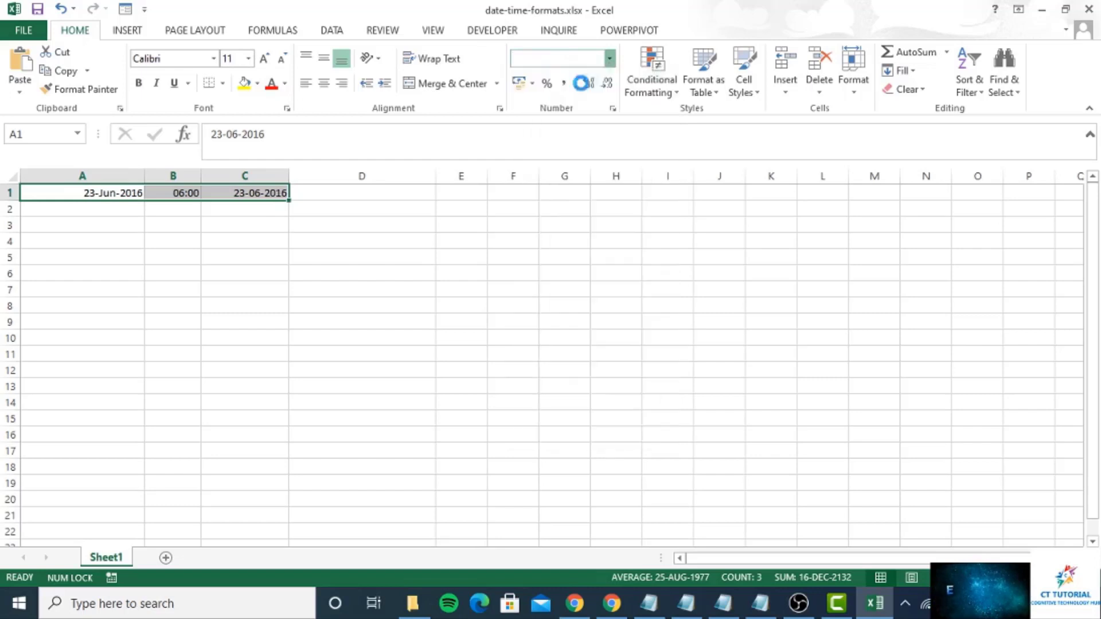
click(129, 206)
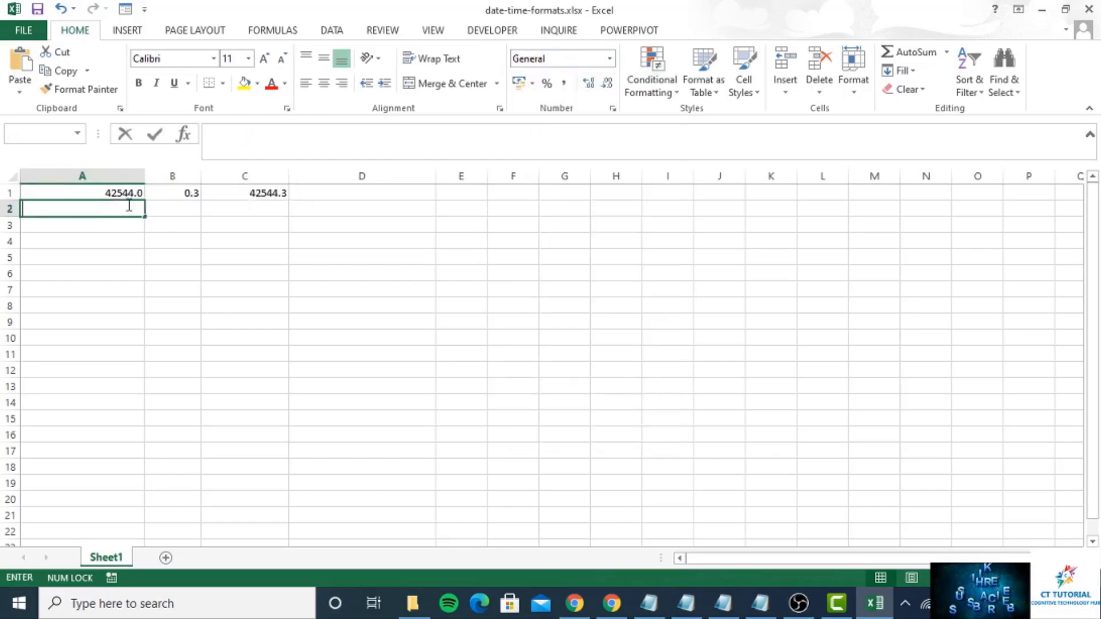
click(111, 190)
click(174, 252)
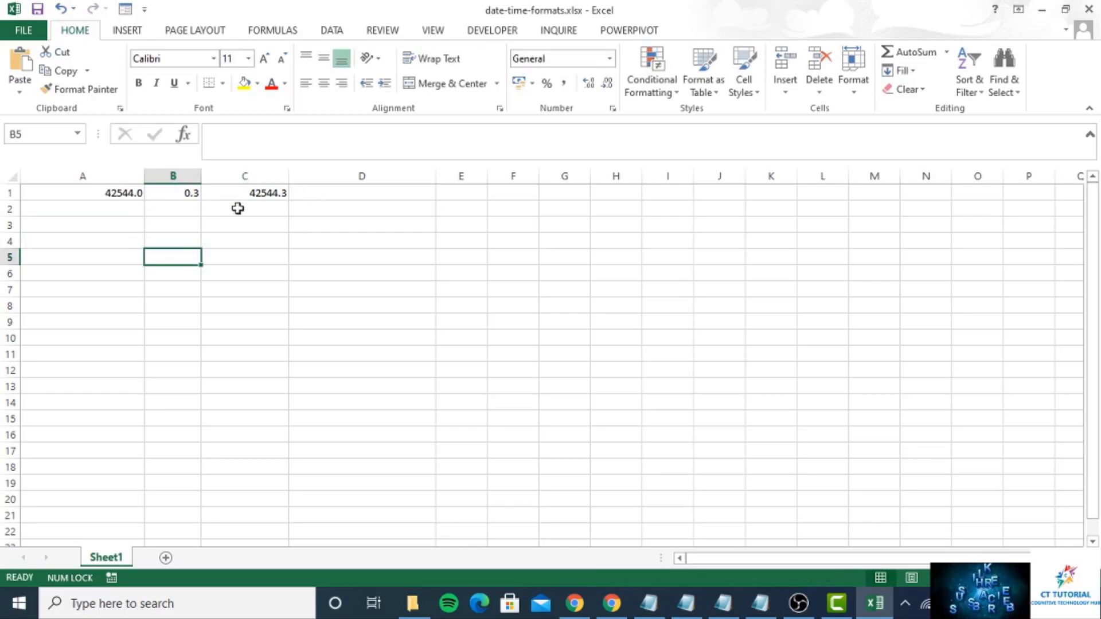
- Format the serial number in cell A1 as a Short Date
click(122, 198)
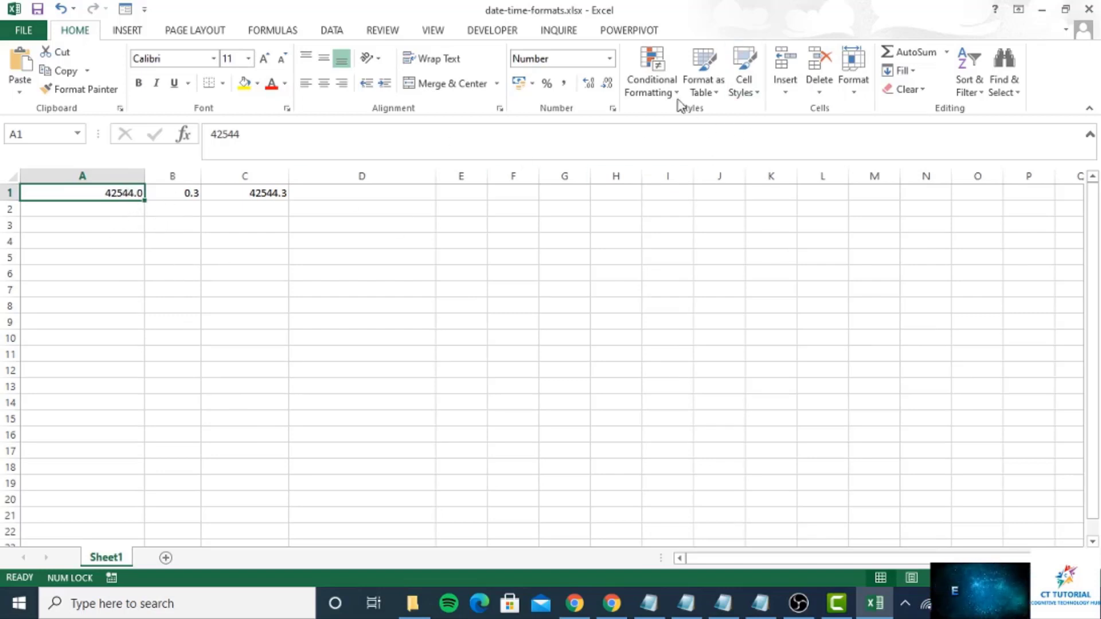
click(611, 58)
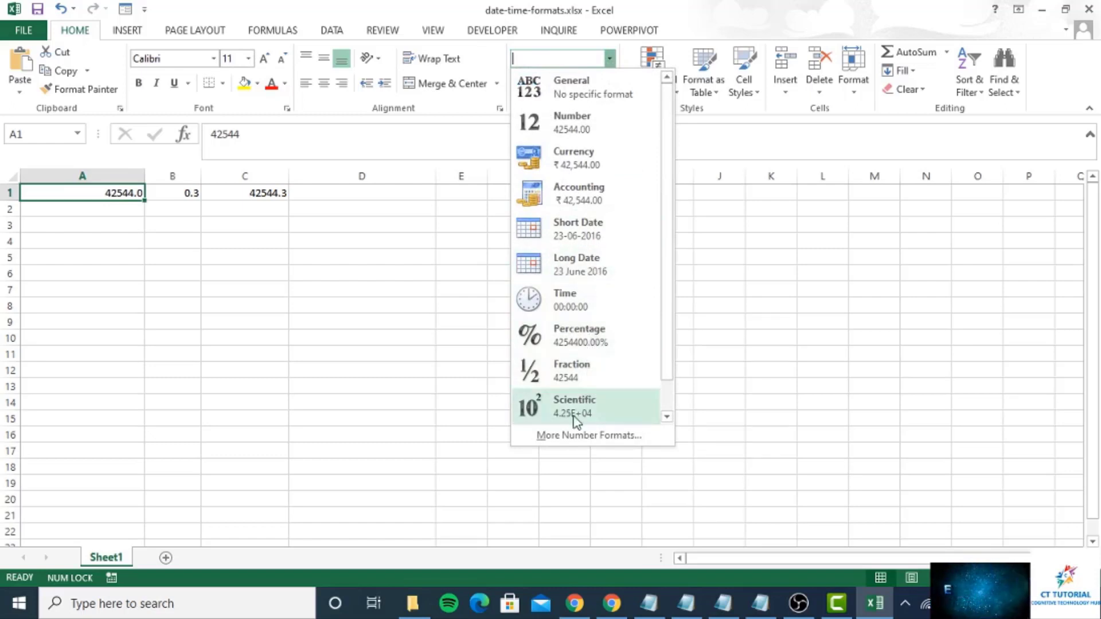
click(597, 242)
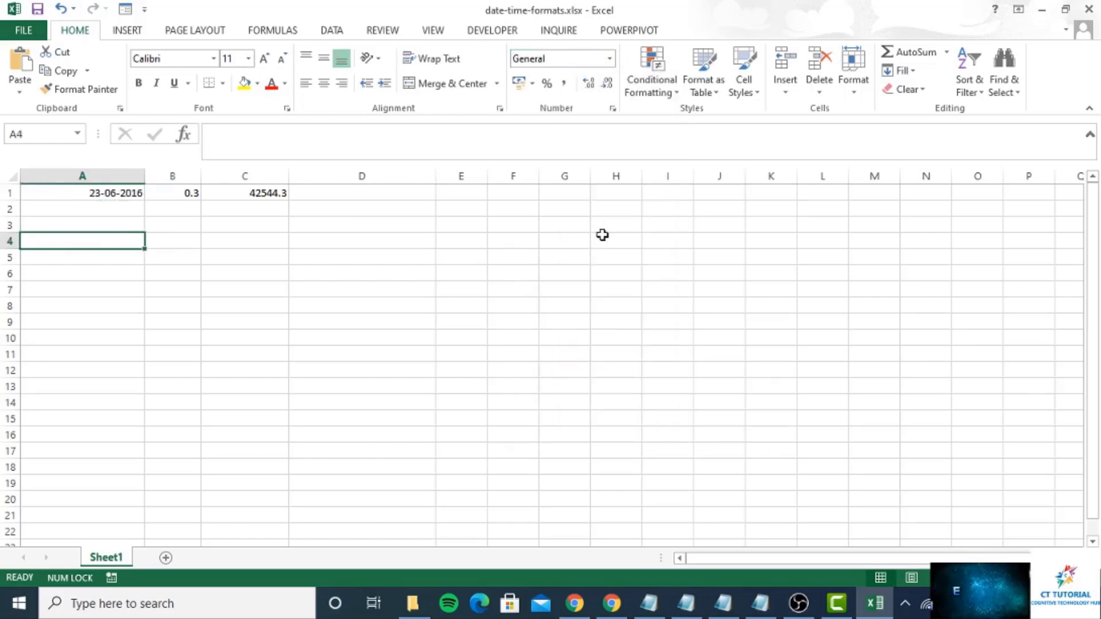
click(71, 195)
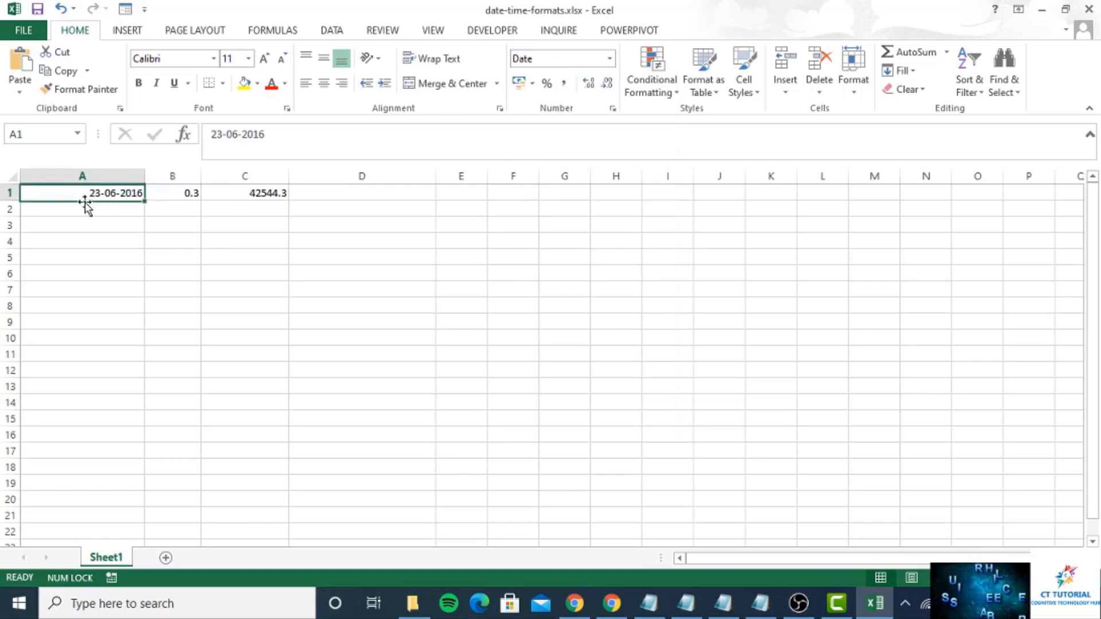
- Inspect the full stored value behind the rounded number in cell B1 without changing it
double_click(180, 193)
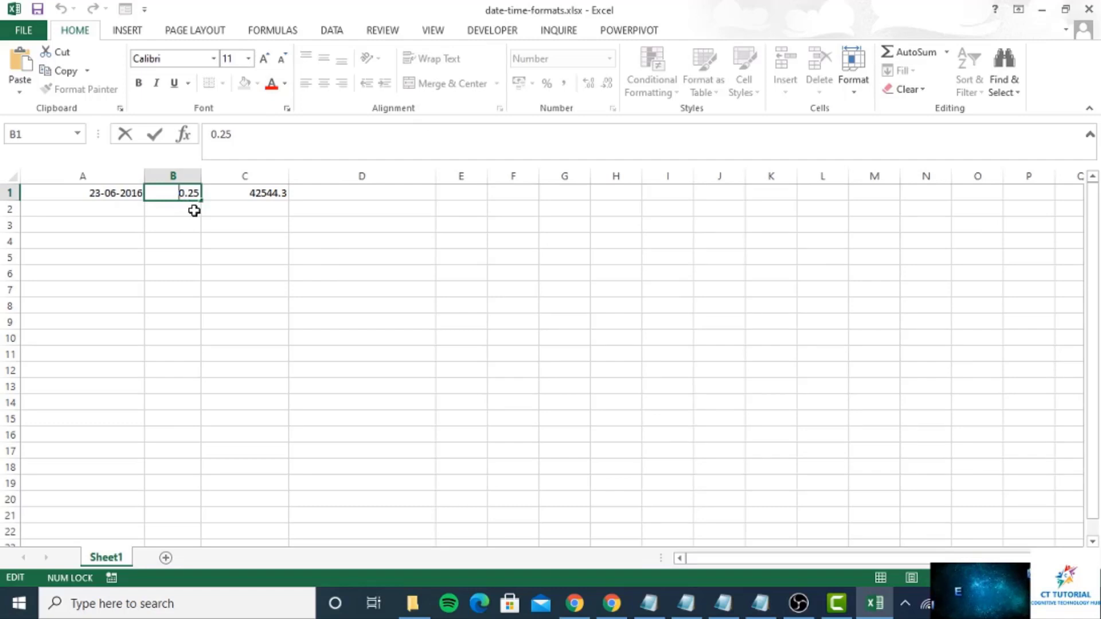
click(179, 221)
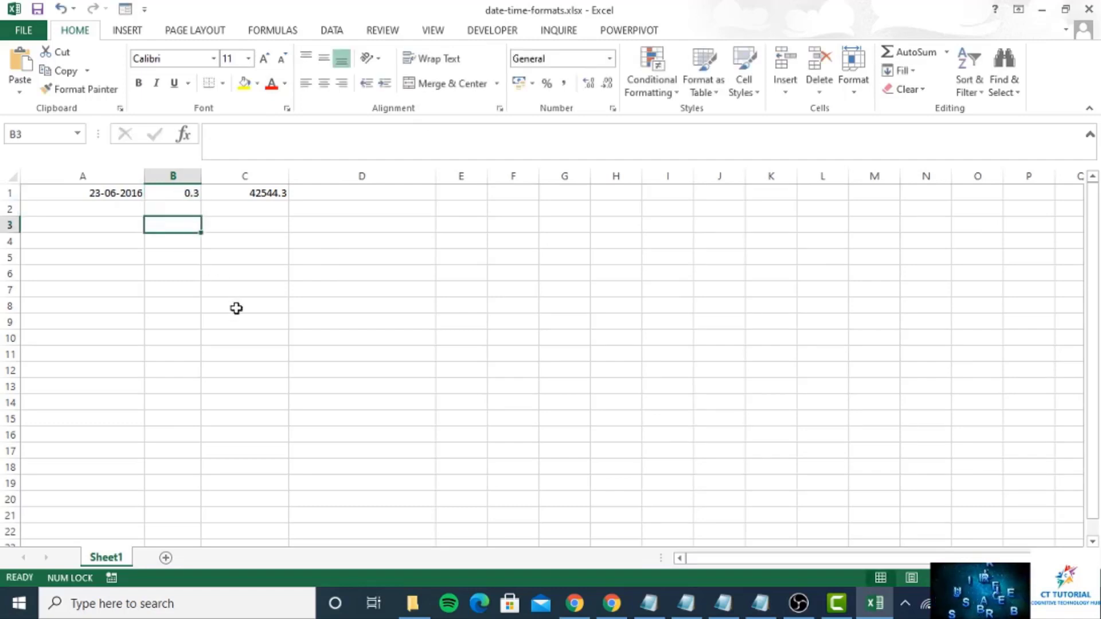
click(178, 193)
double_click(177, 193)
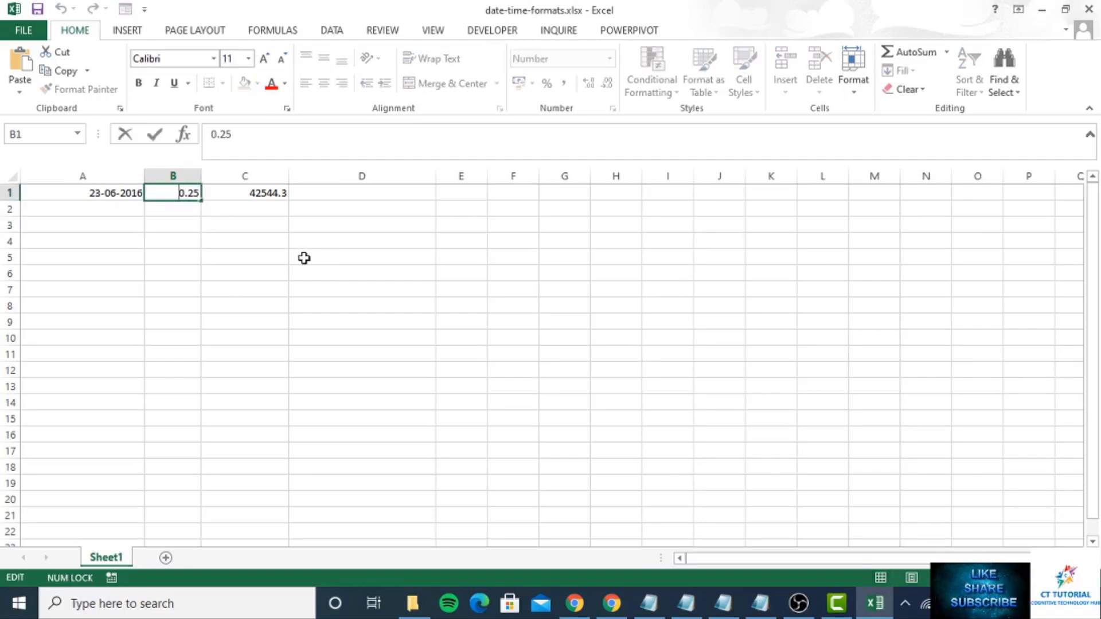
key(Escape)
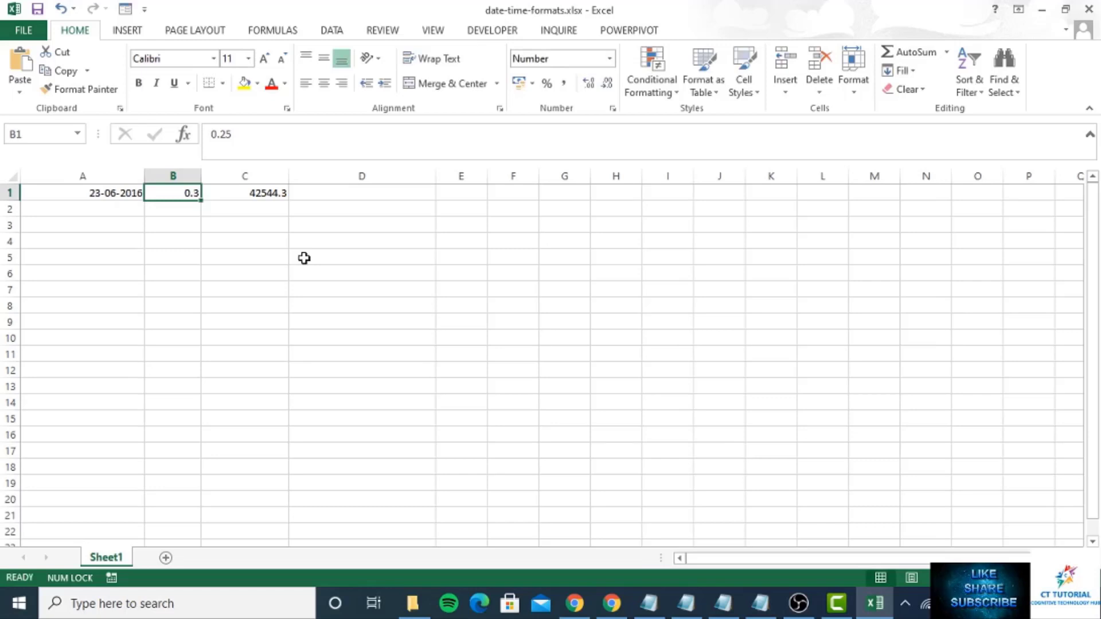
click(304, 258)
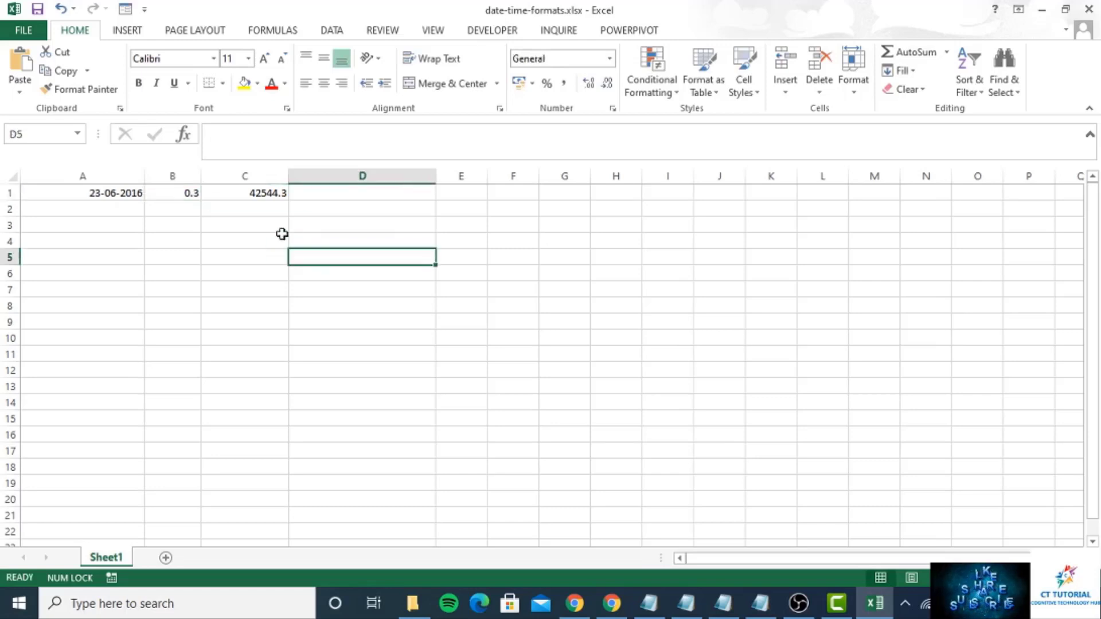
- Replace the content of cell B1 with the time 7:00:00 and reselect the cell to check its decimal value
double_click(189, 195)
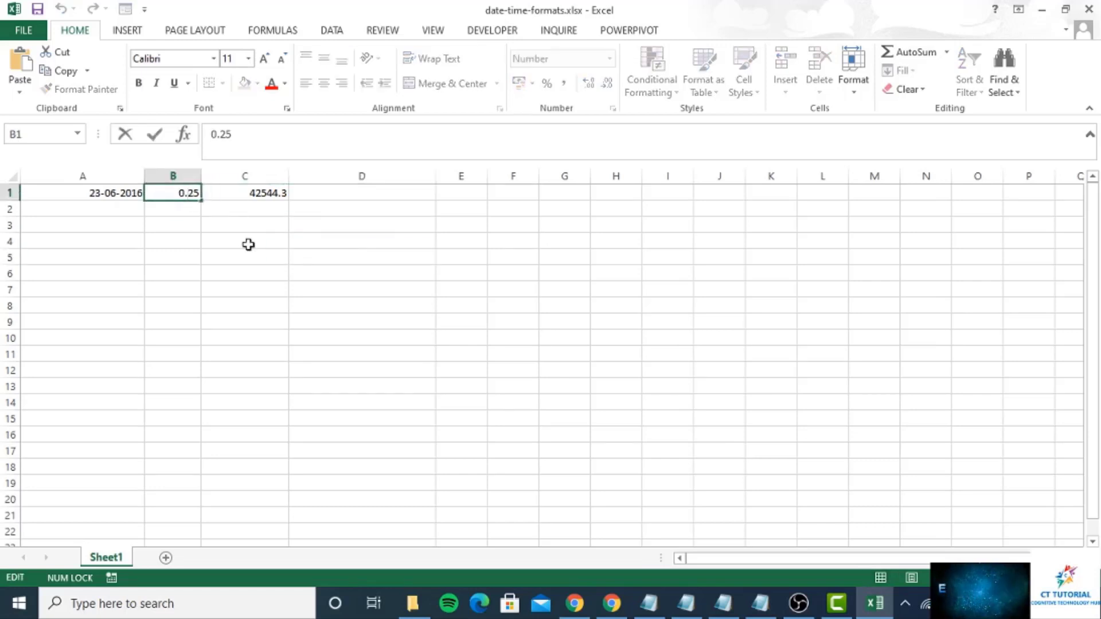
key(BackSpace)
key(BackSpace)
key(Delete)
key(Delete)
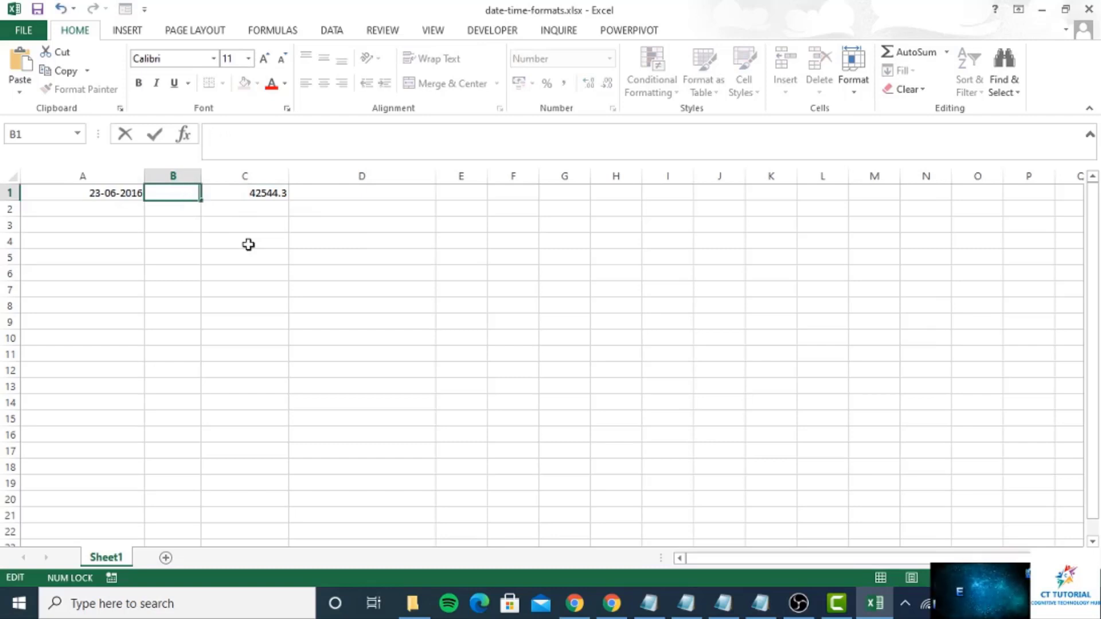
text(7)
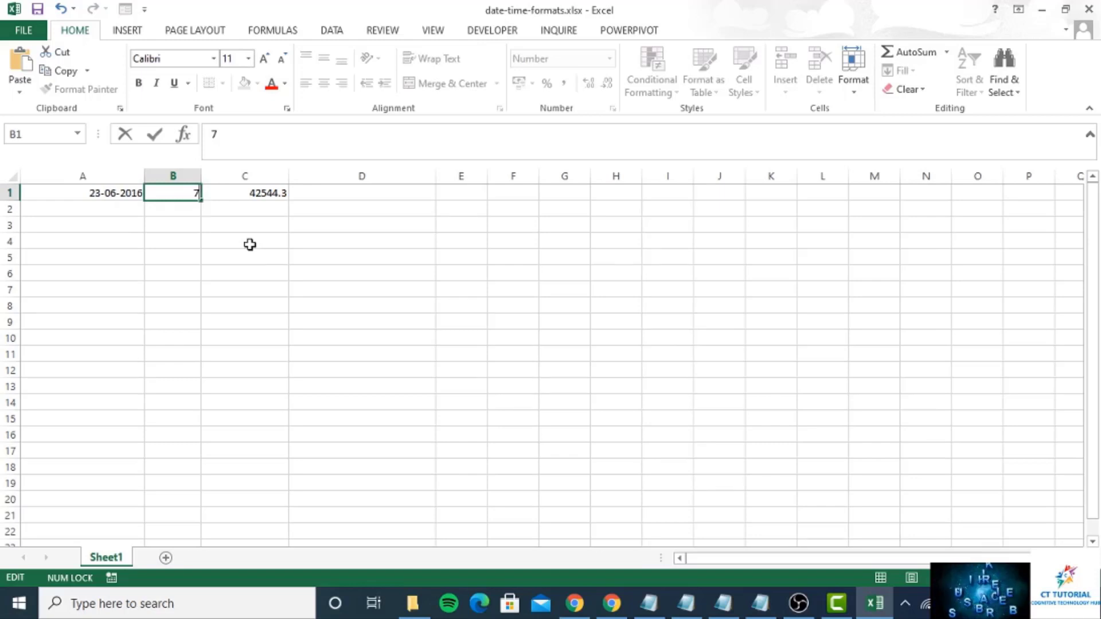
text(:00)
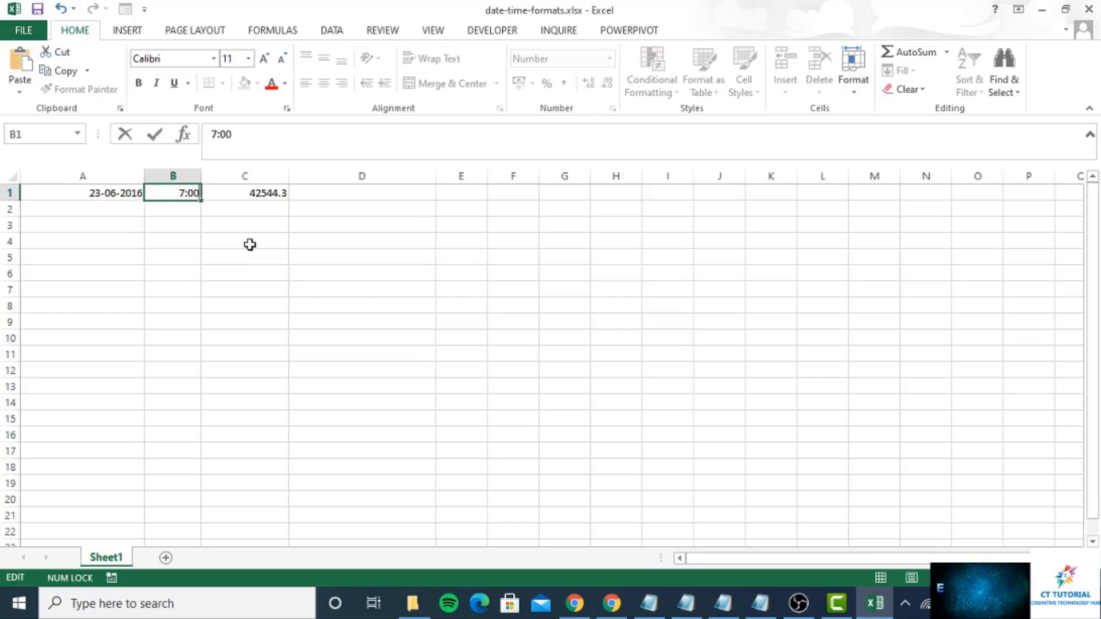
text(:00)
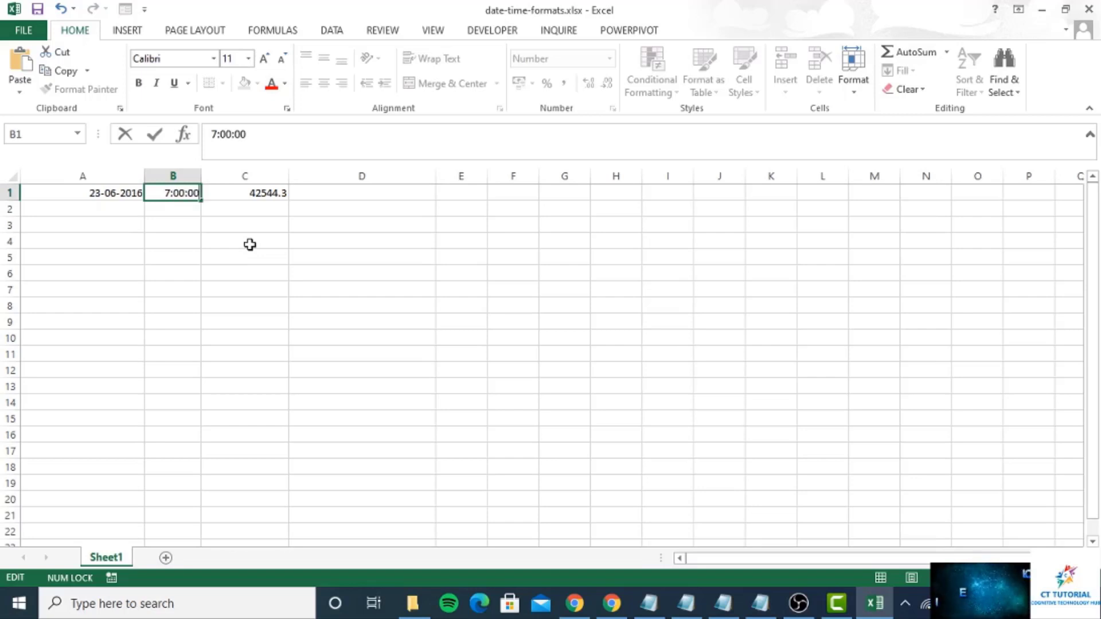
key(Return)
key(Up)
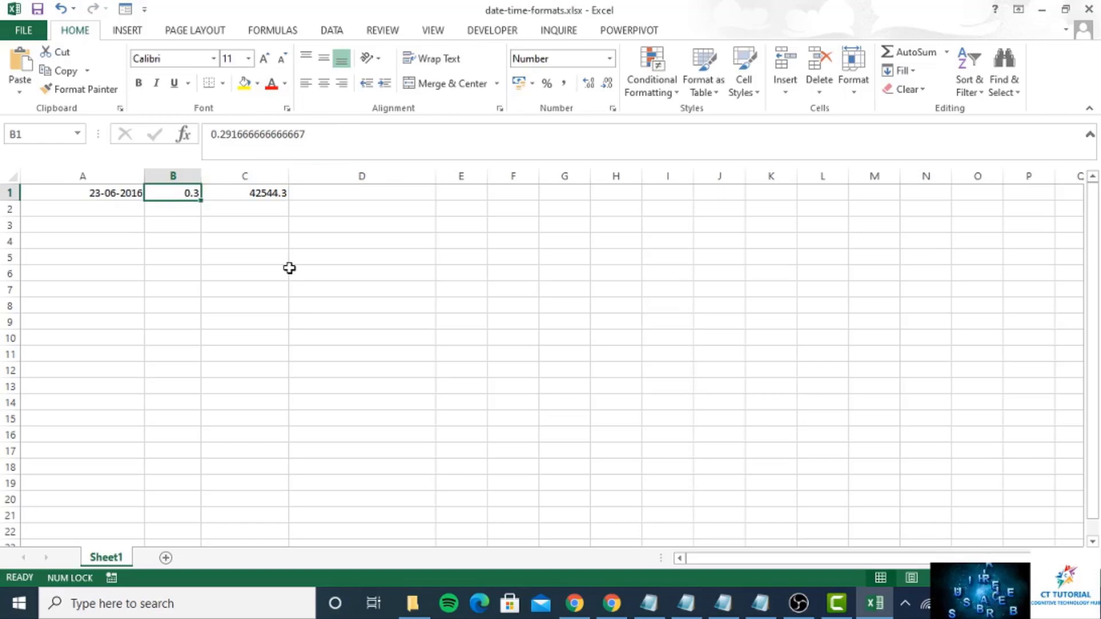
- Enter the time 12:00:00 in cell B1 and reselect the cell to check its decimal value
text(12:)
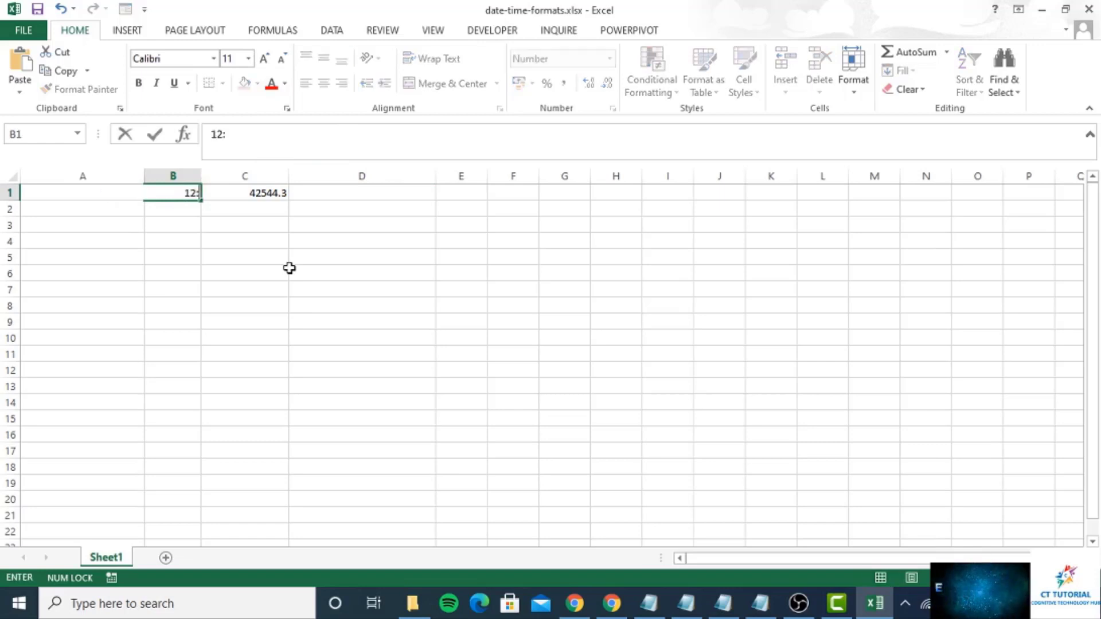
text(000)
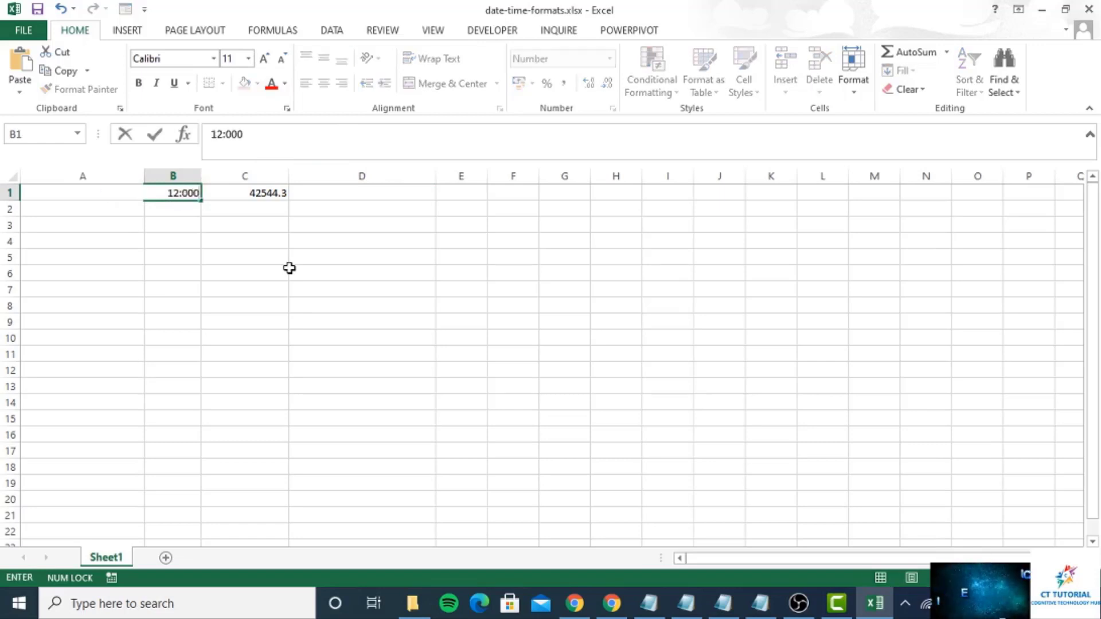
key(BackSpace)
text(:00)
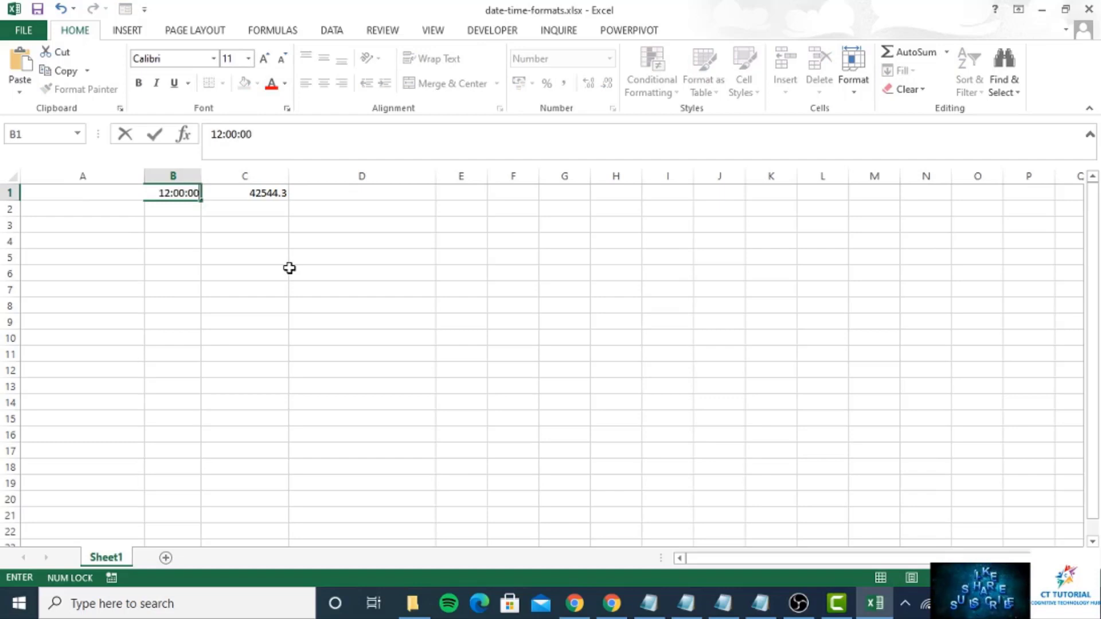
key(Return)
key(Up)
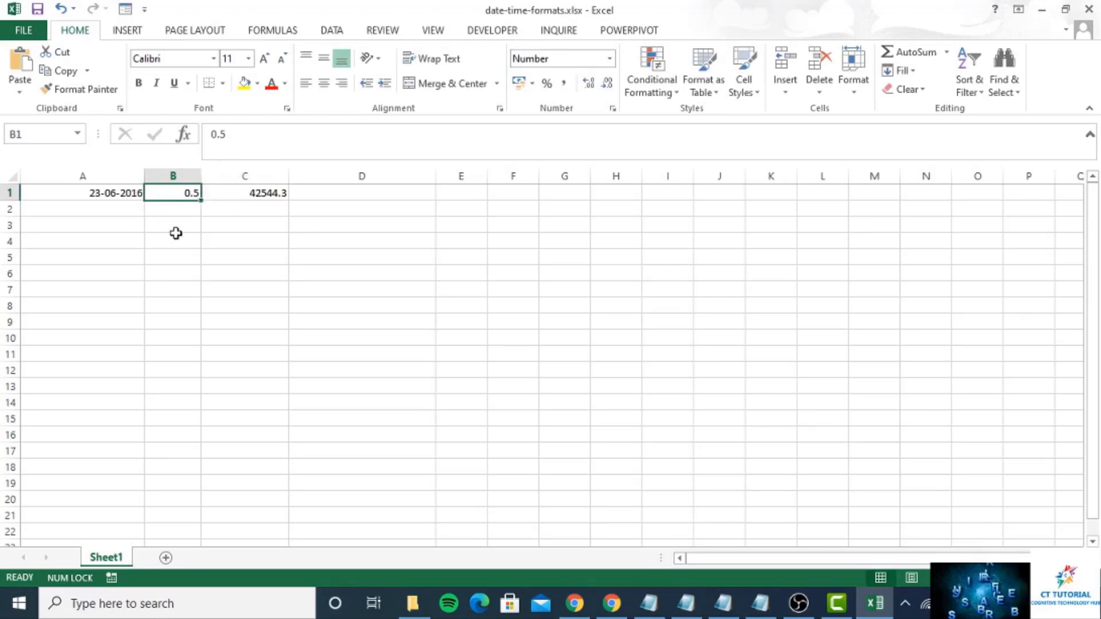
- Enter the time 24:00:00 in cell B1 and reselect the cell to check its decimal value
text(2)
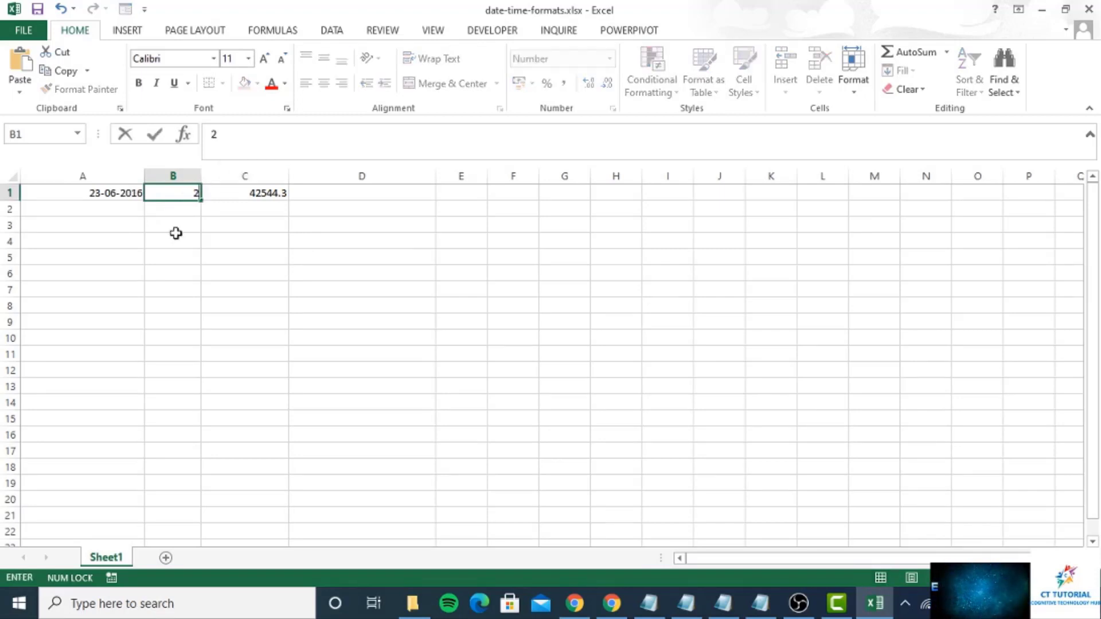
text(4)
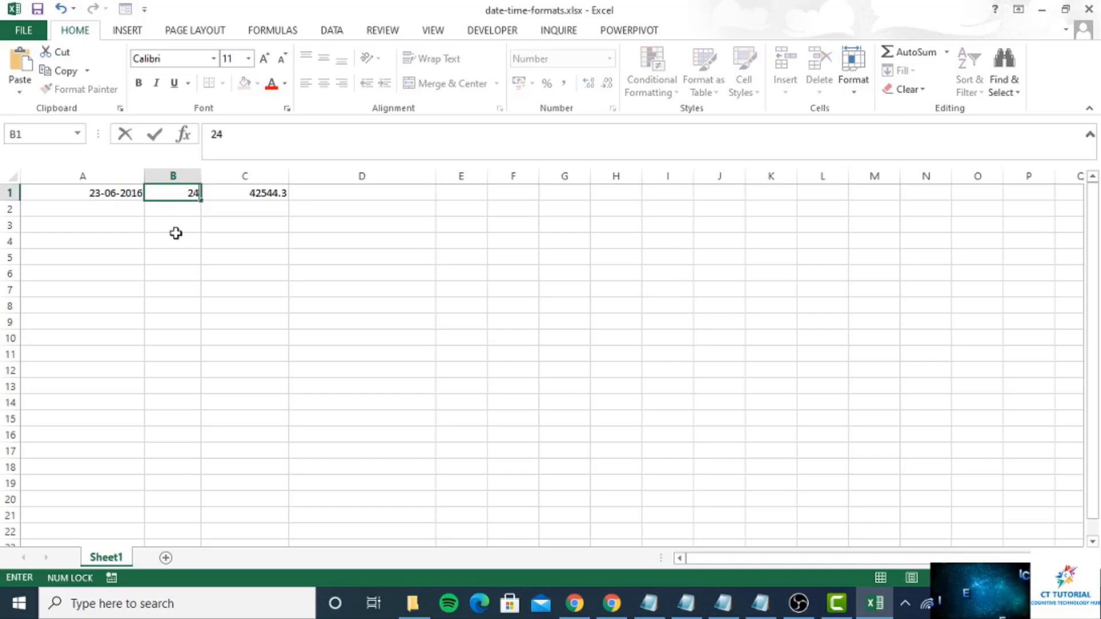
text(:)
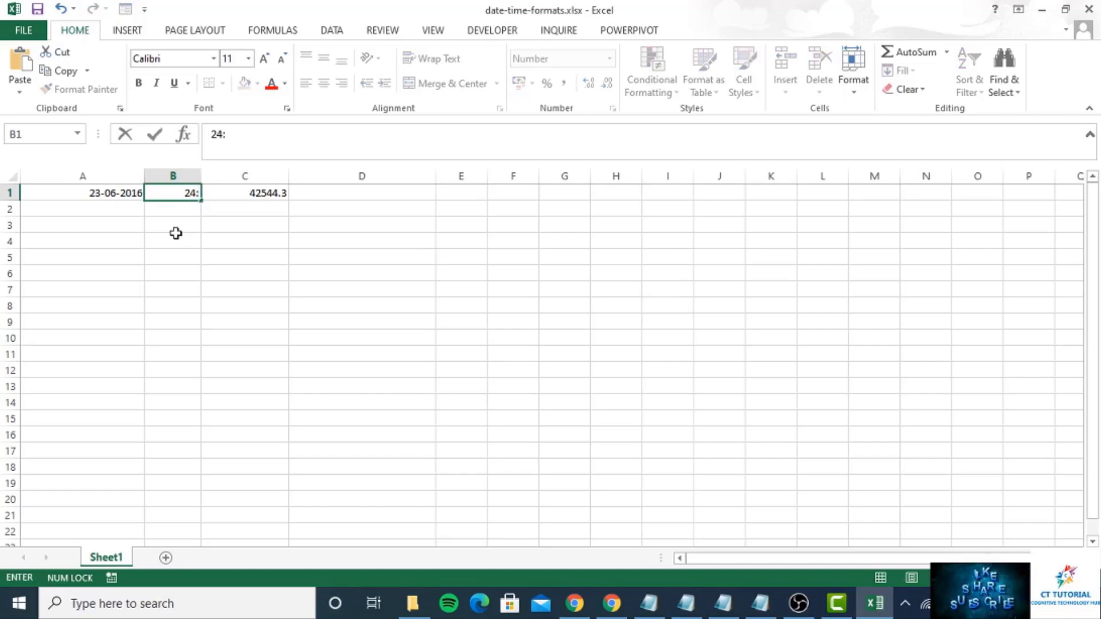
text(00:)
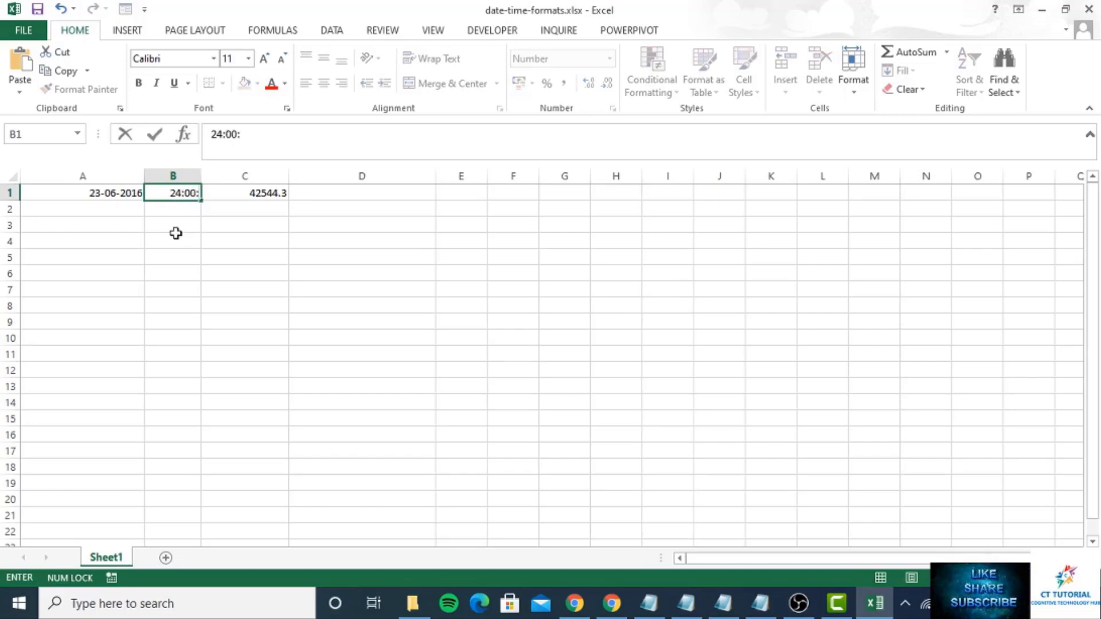
text(00)
click(175, 232)
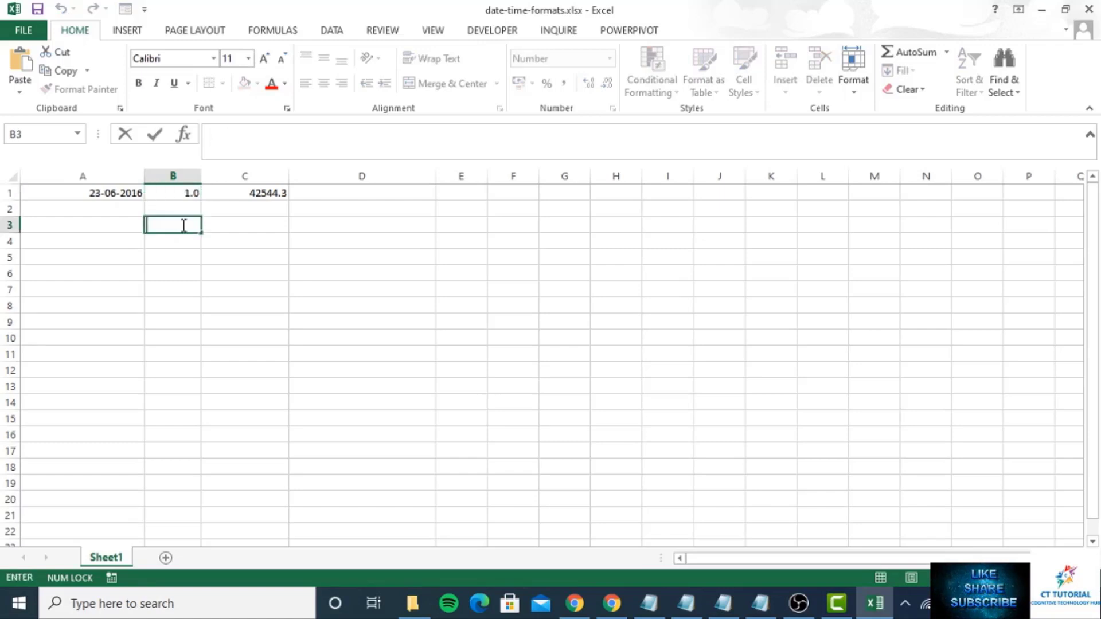
click(182, 193)
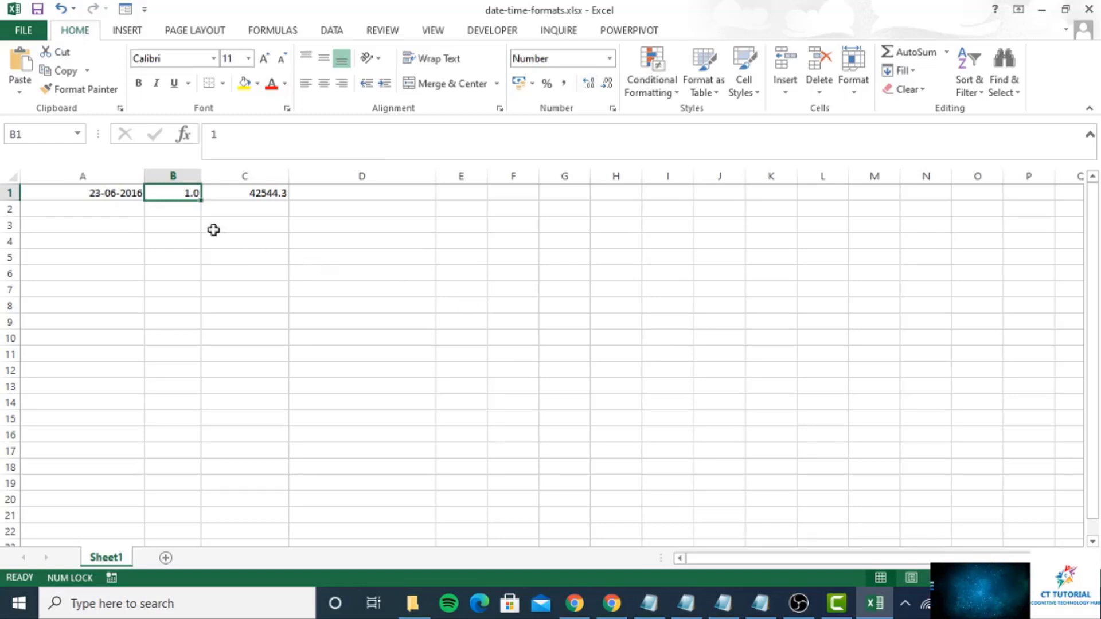
- Format cell B1 with the Time category, keeping the default type *13:30:55
right_click(171, 192)
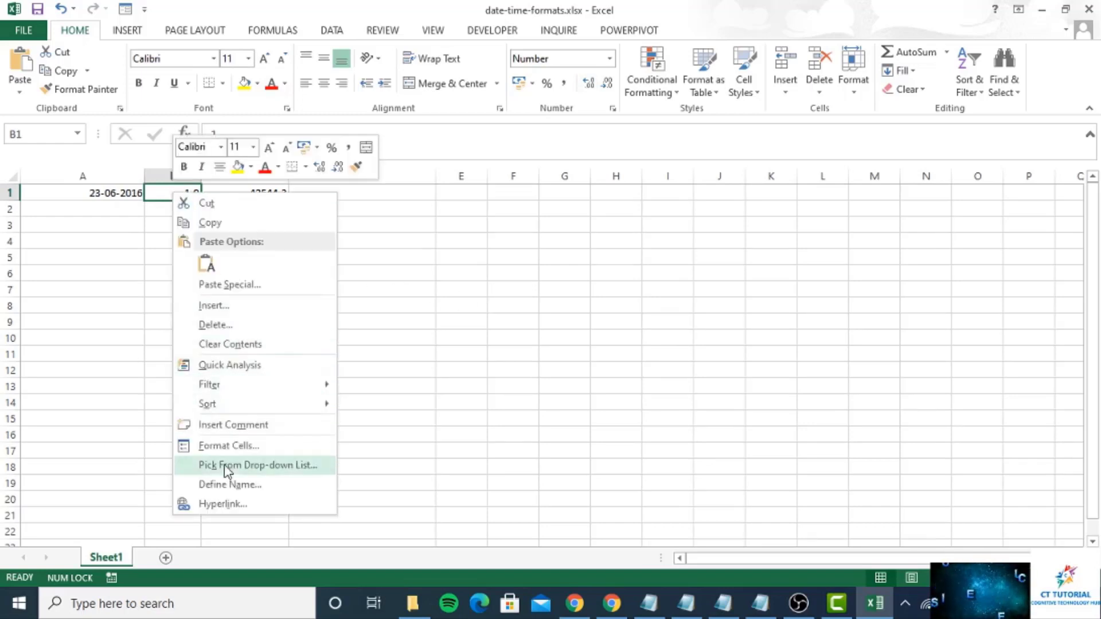
click(227, 447)
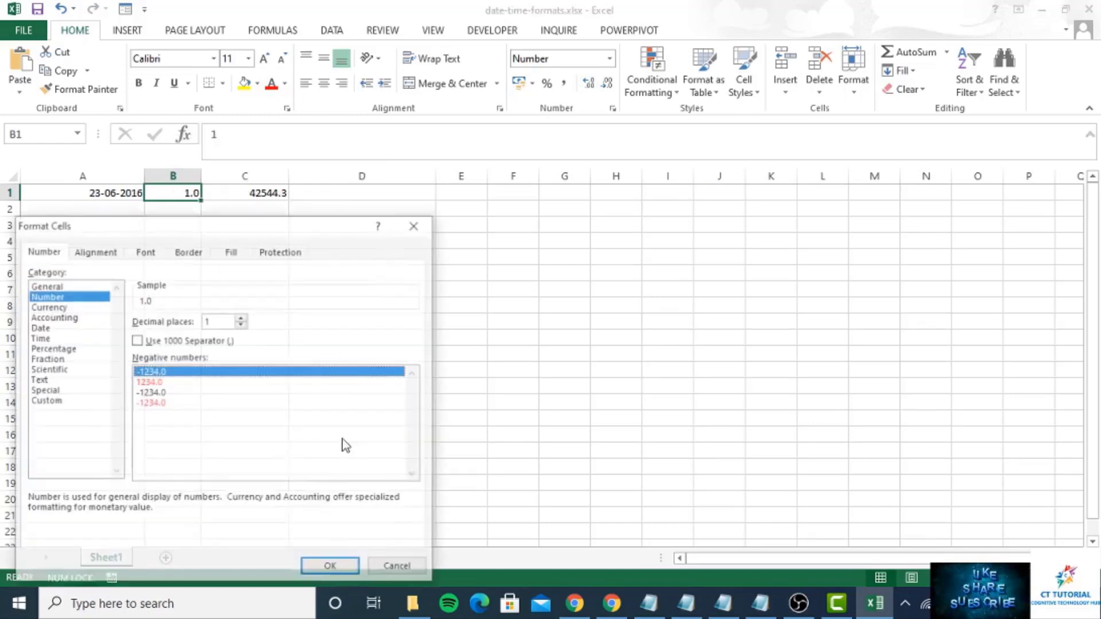
double_click(38, 338)
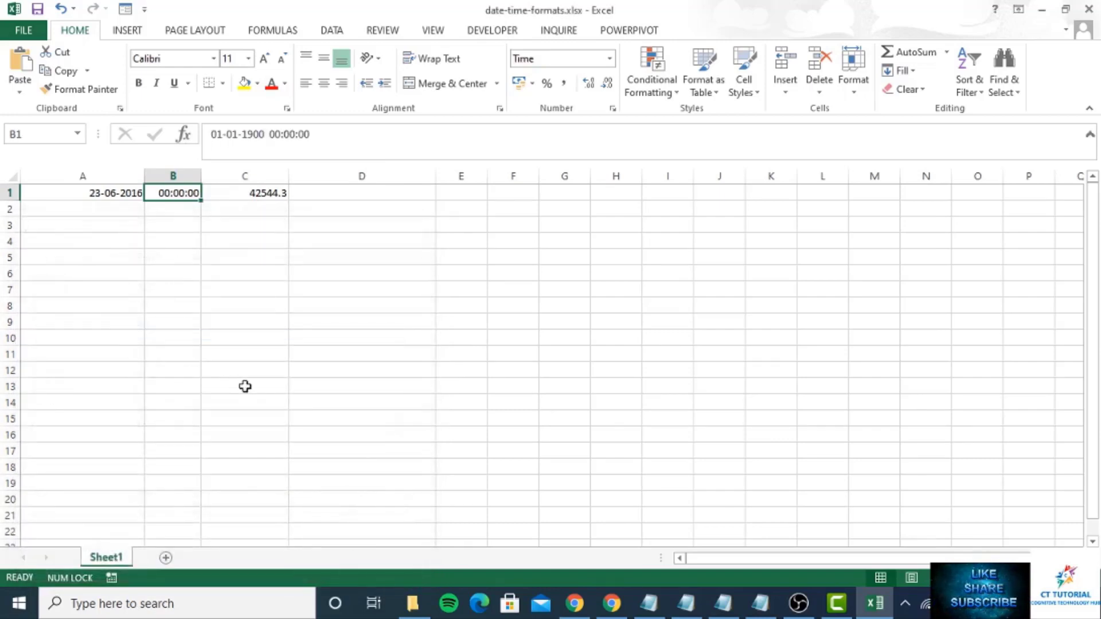
- Format the time in cell B1 with the type 01:30:55 PM and autofit column B to its content
right_click(175, 190)
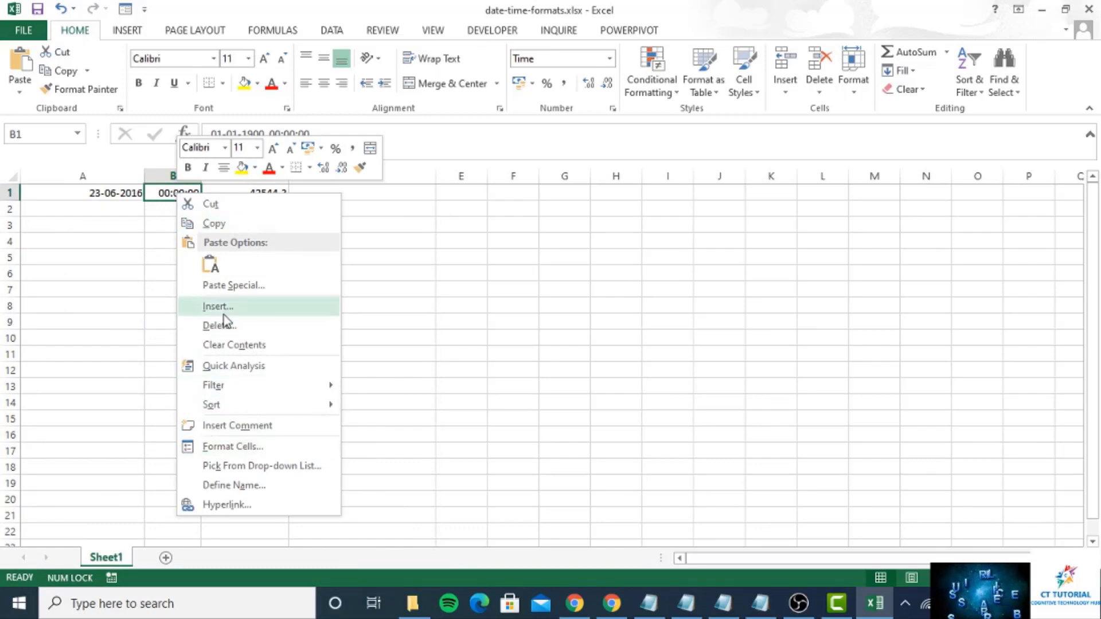
click(235, 449)
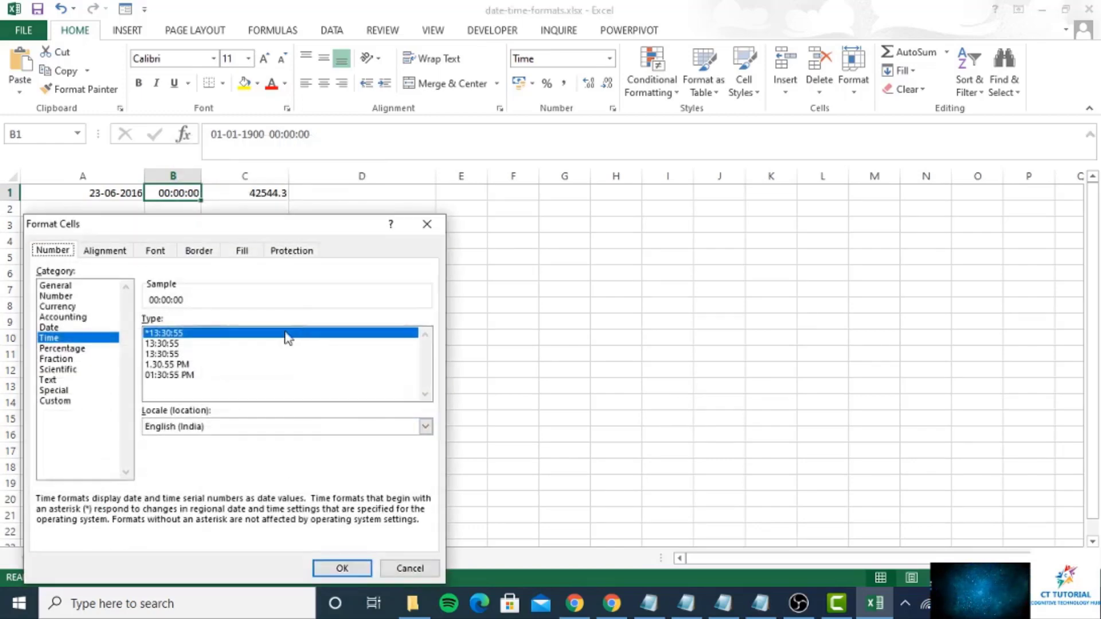
click(171, 375)
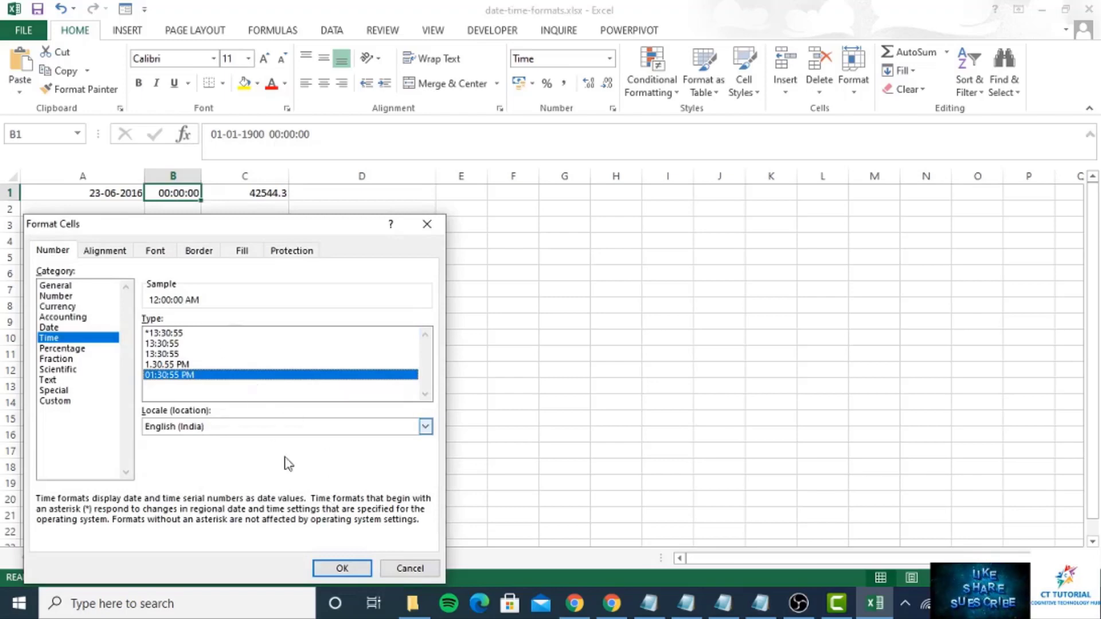
click(337, 568)
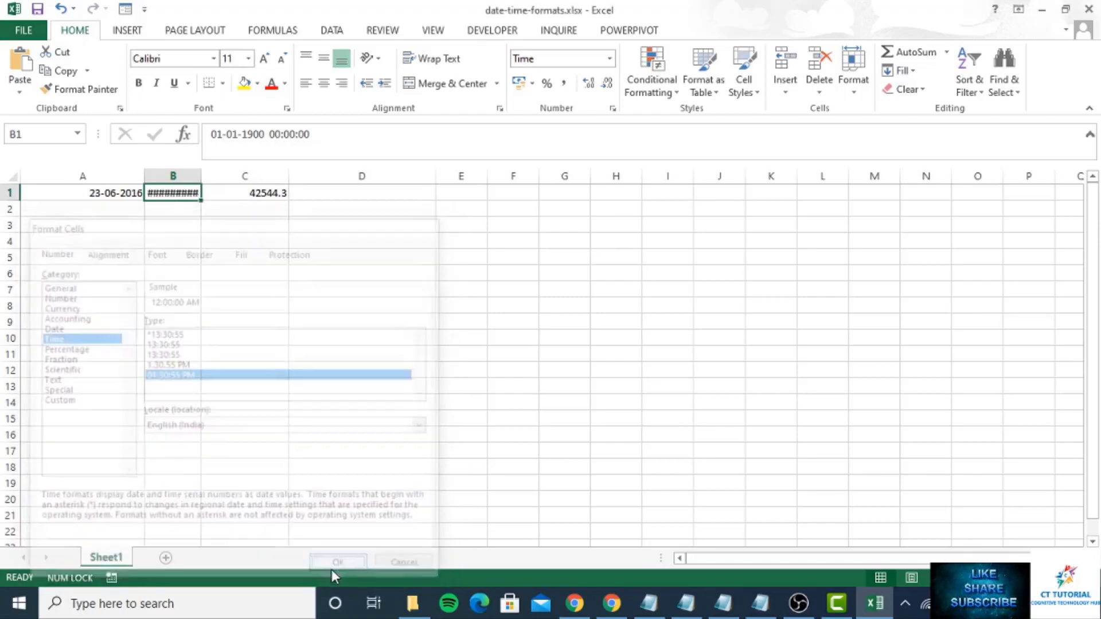
double_click(202, 176)
click(162, 228)
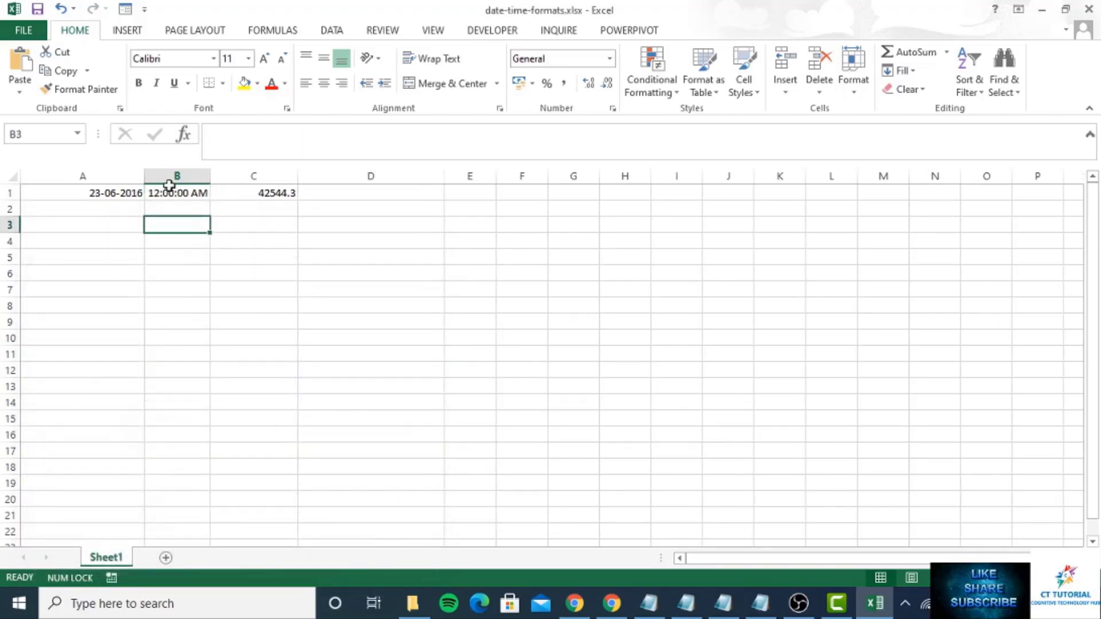
click(169, 190)
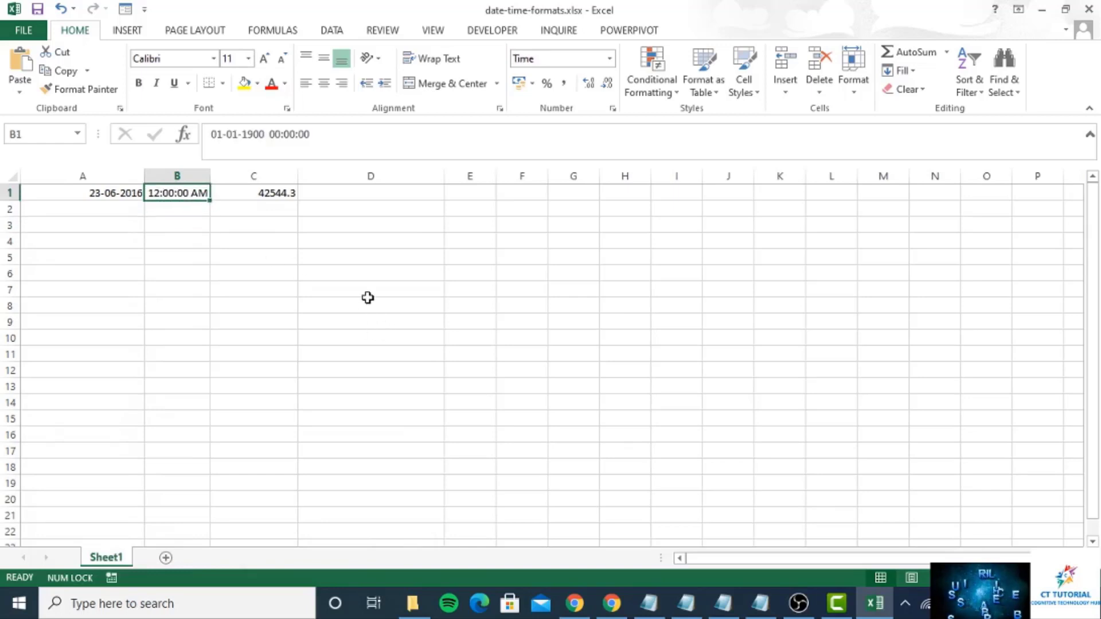